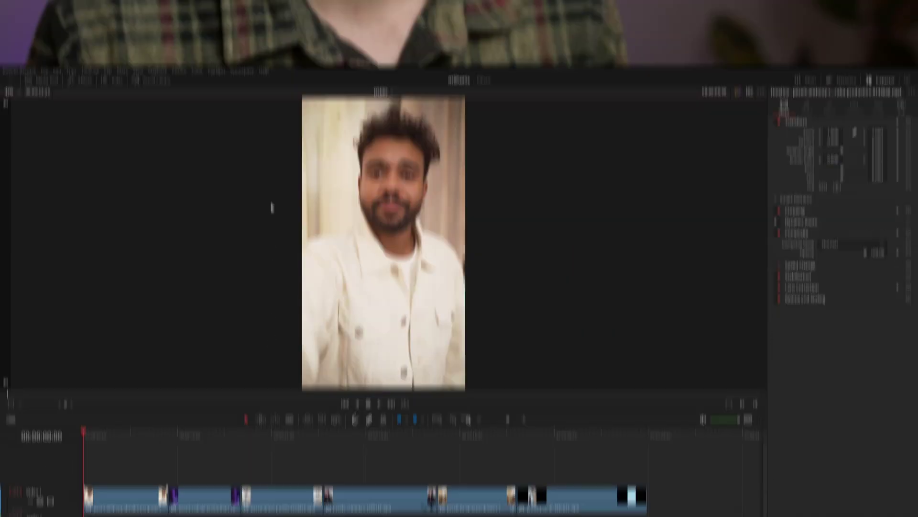
- Open the Effects library and browse the mShorts transitions, titles and effects folders
click(86, 14)
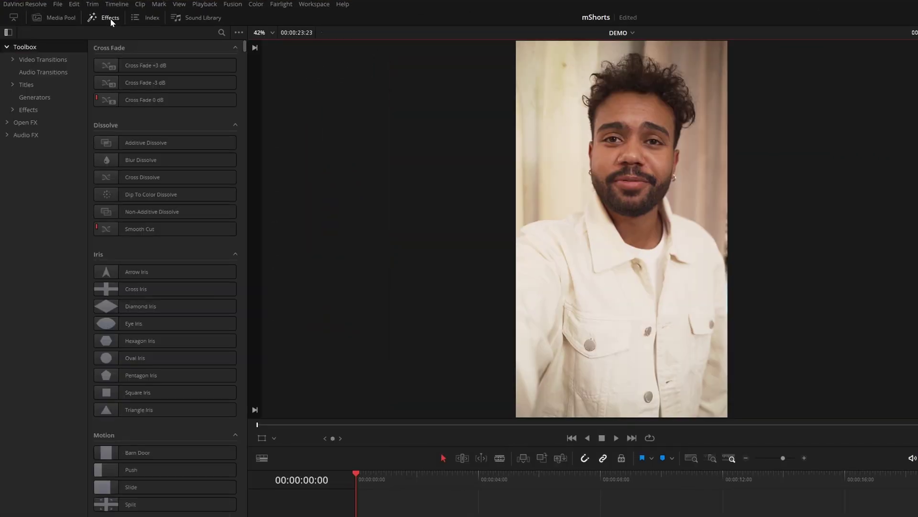
click(44, 59)
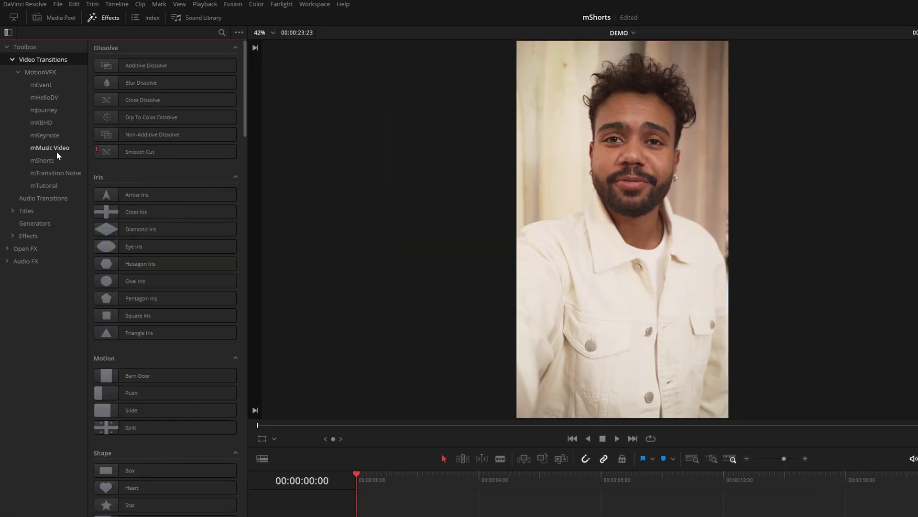
click(56, 153)
click(29, 210)
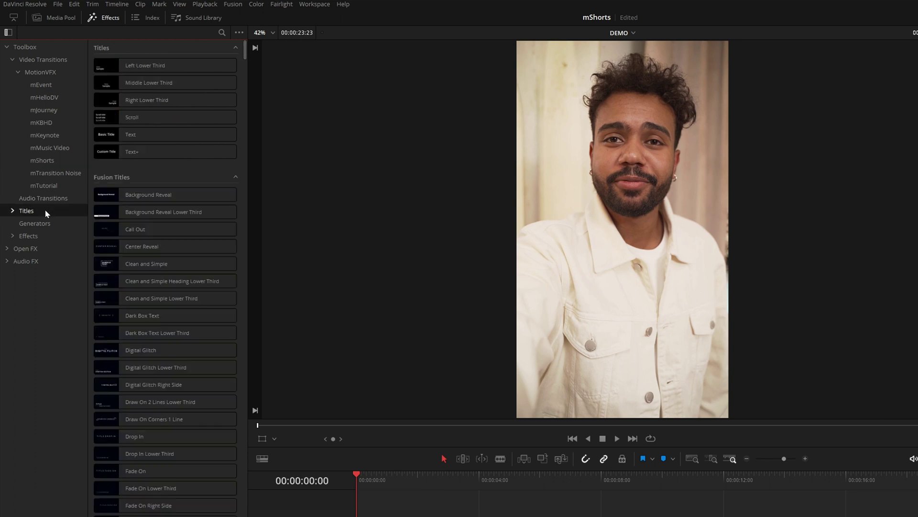
click(64, 354)
click(33, 495)
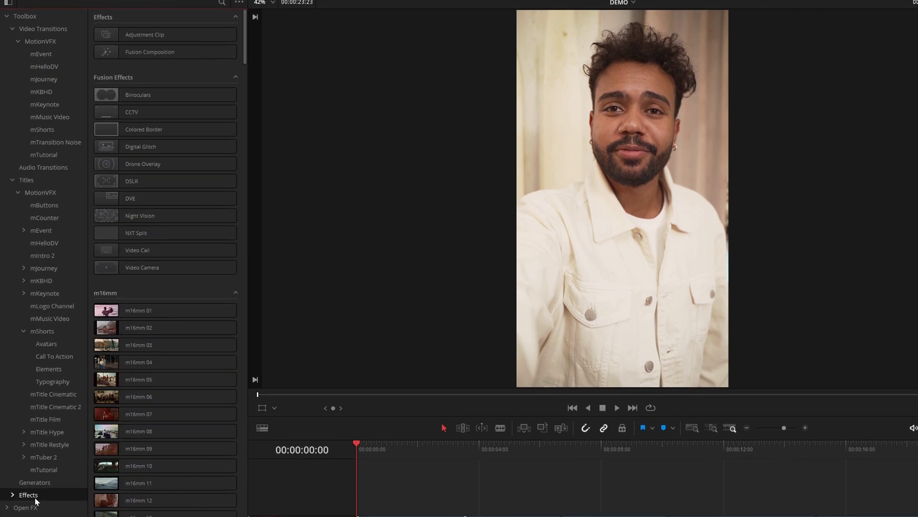
scroll(56, 461, down, 4)
click(42, 427)
scroll(62, 402, up, 3)
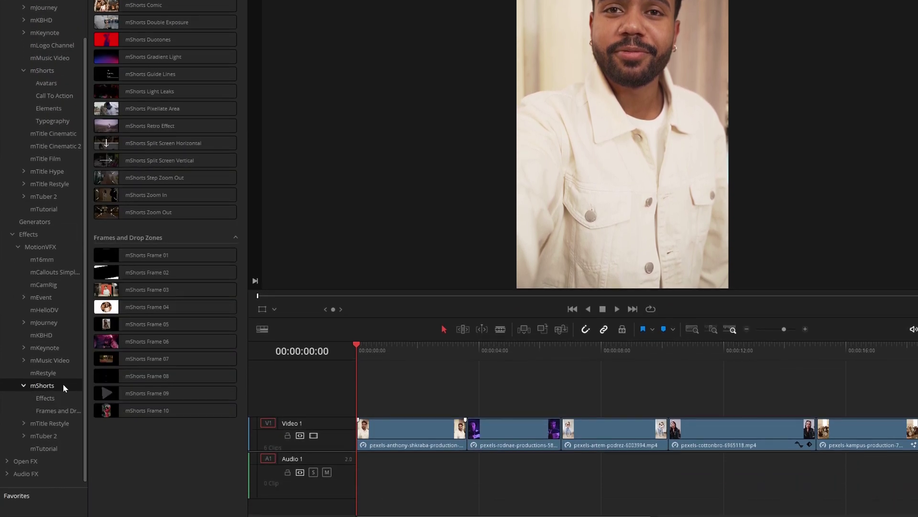
scroll(88, 313, up, 5)
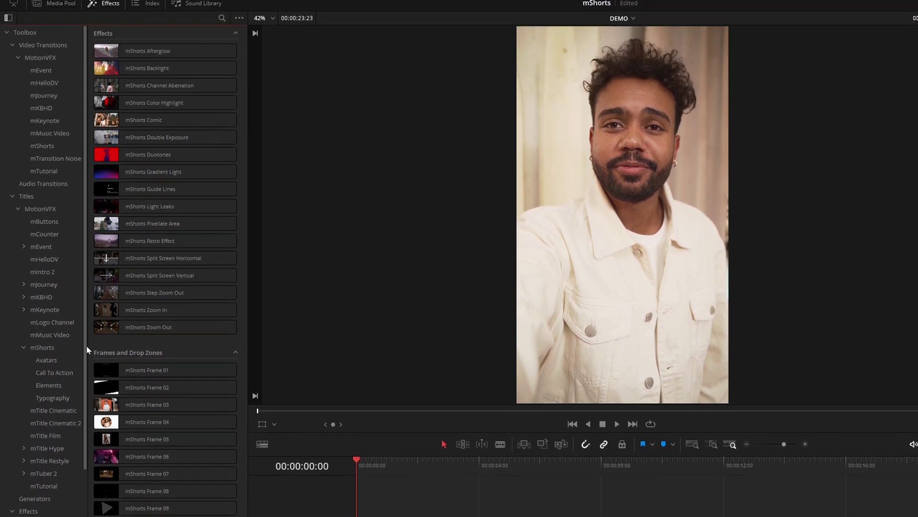
click(25, 46)
- Search the effects for 'mshorts', hide the category tree and scroll down to Typography
click(222, 30)
text(mshorts)
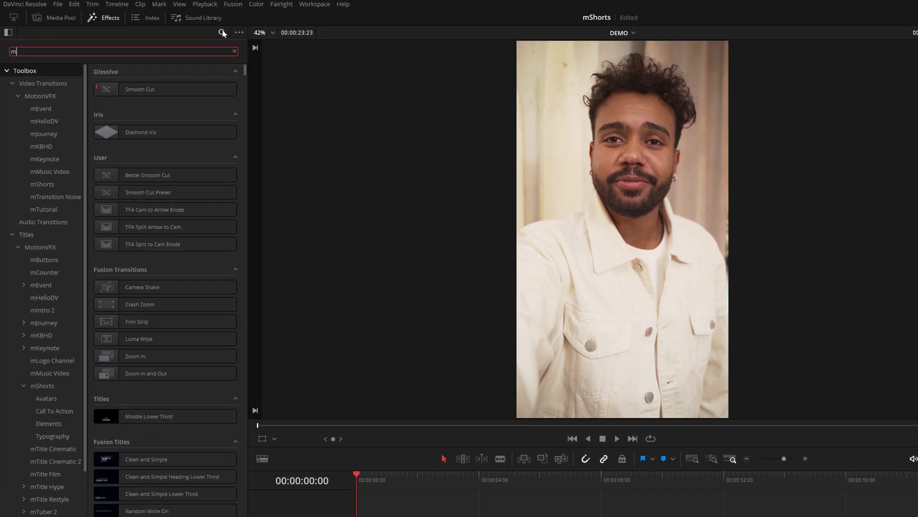
click(8, 32)
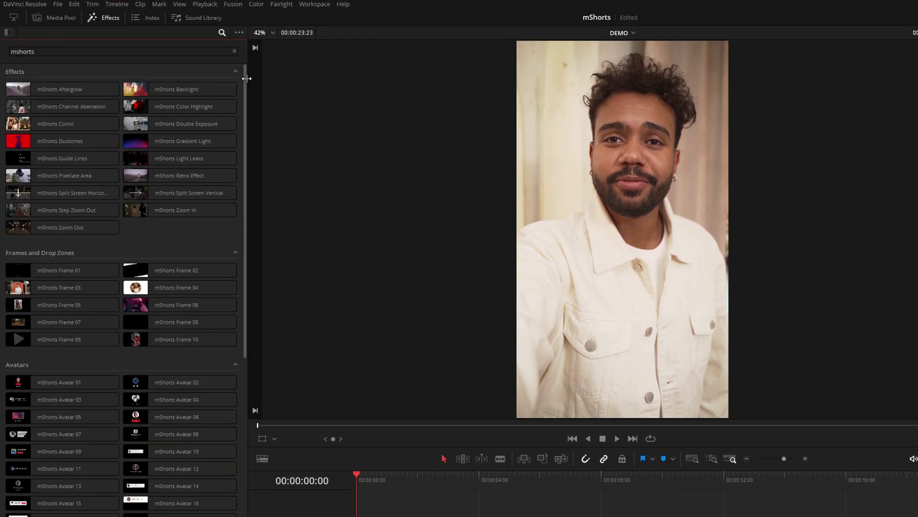
drag(244, 76, 247, 373)
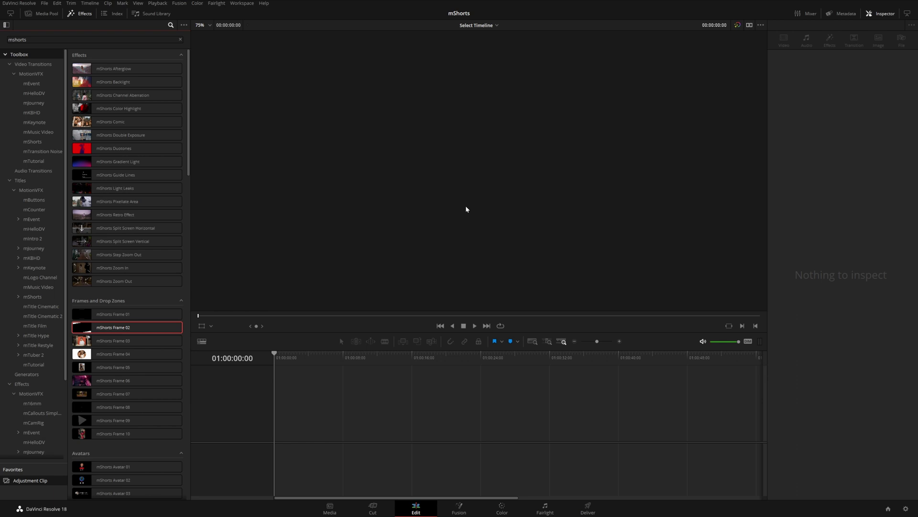
- Start a new timeline from the Media Pool, then cancel that first attempt
click(50, 14)
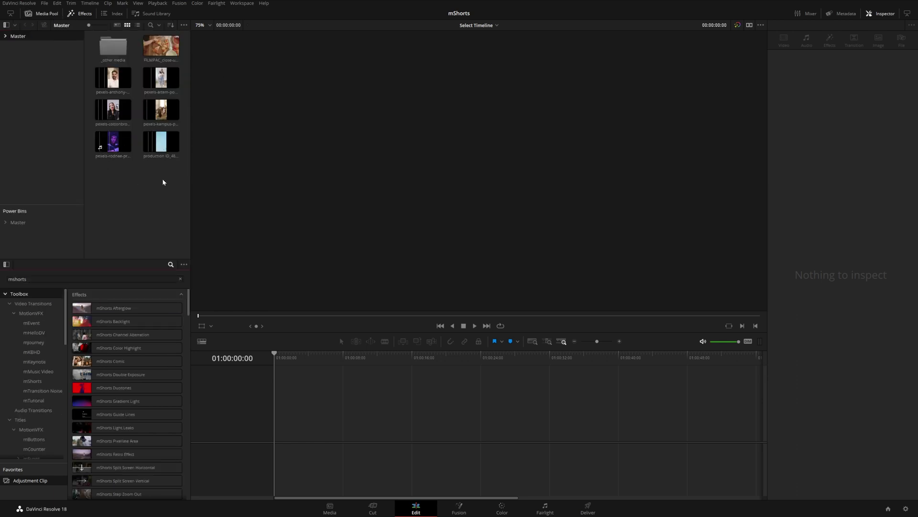
right_click(139, 193)
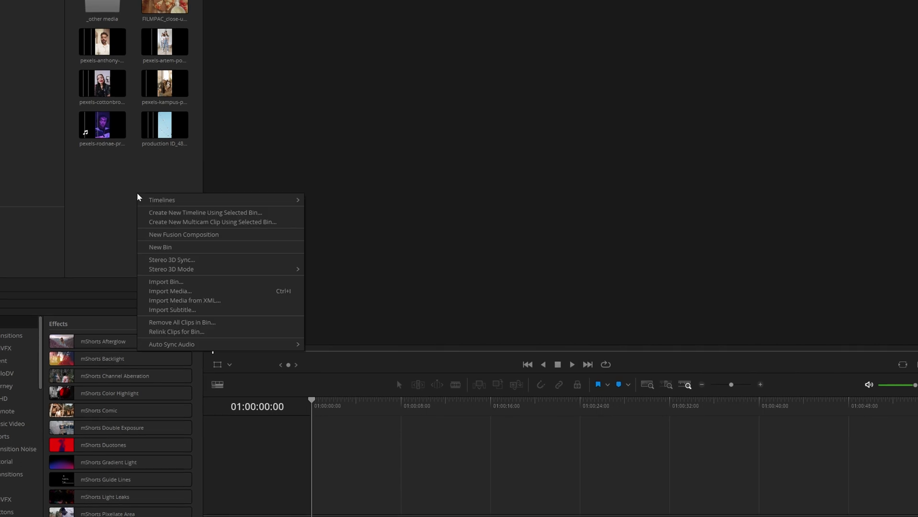
mouse_move(140, 196)
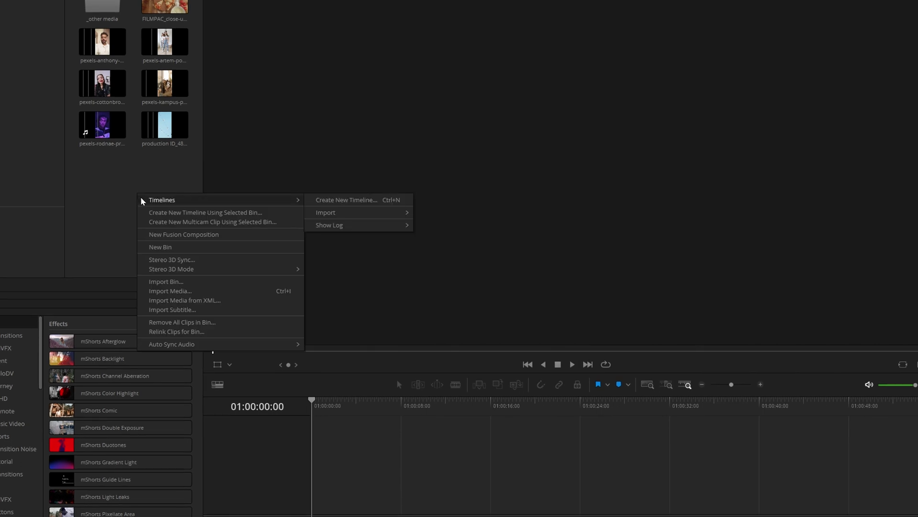
click(323, 201)
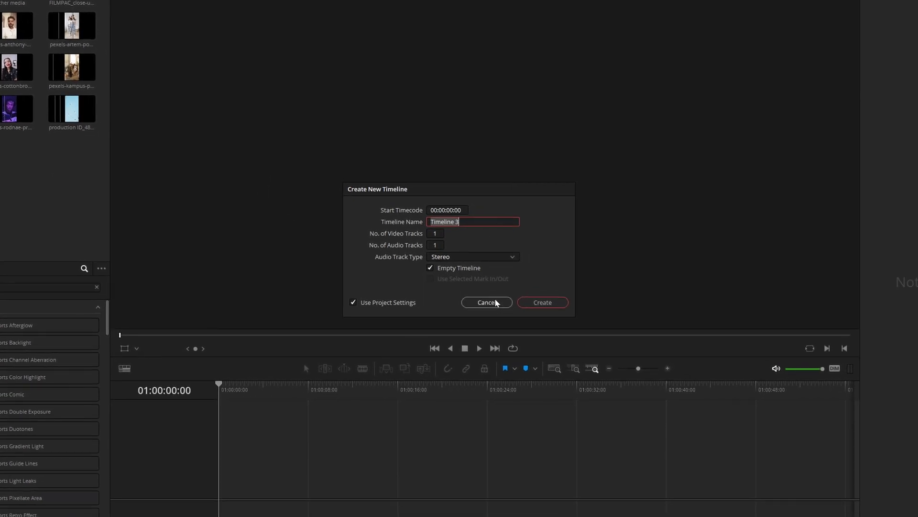
click(496, 302)
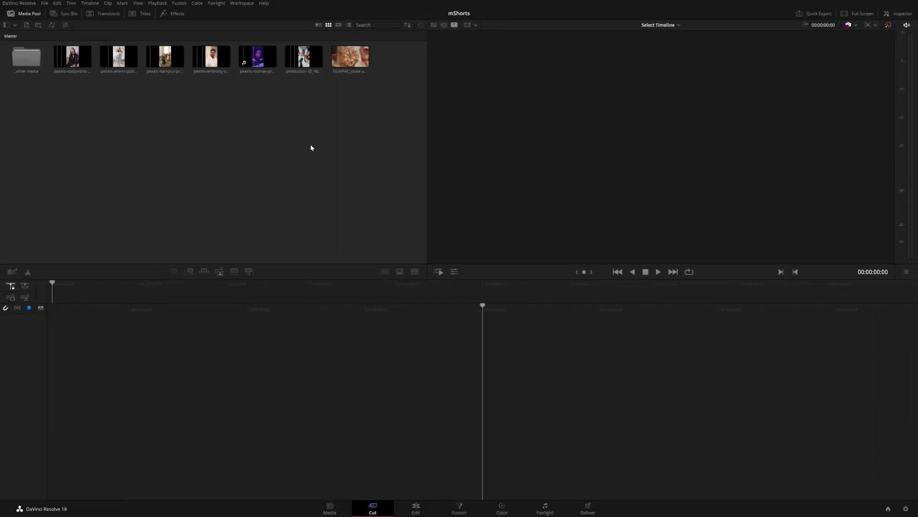
- Create a timeline named DEMO with custom settings in a vertical 1080x1920 format
right_click(229, 145)
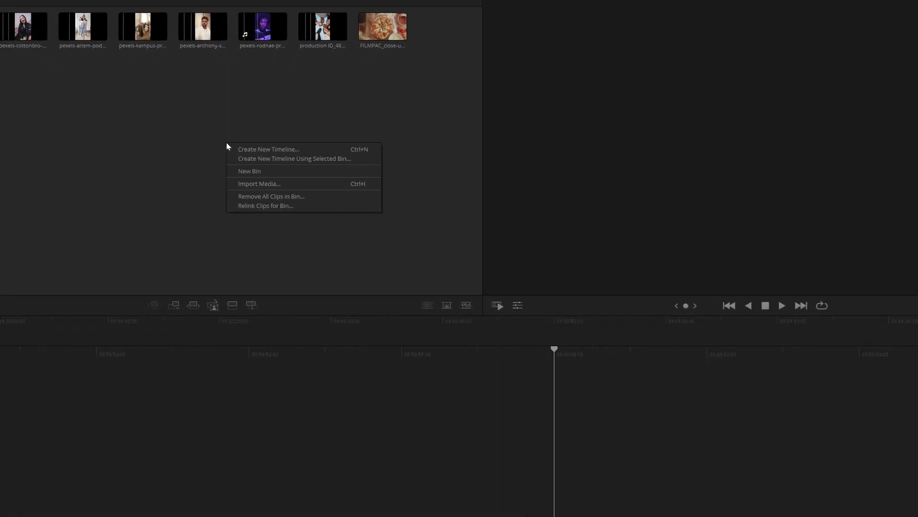
click(263, 152)
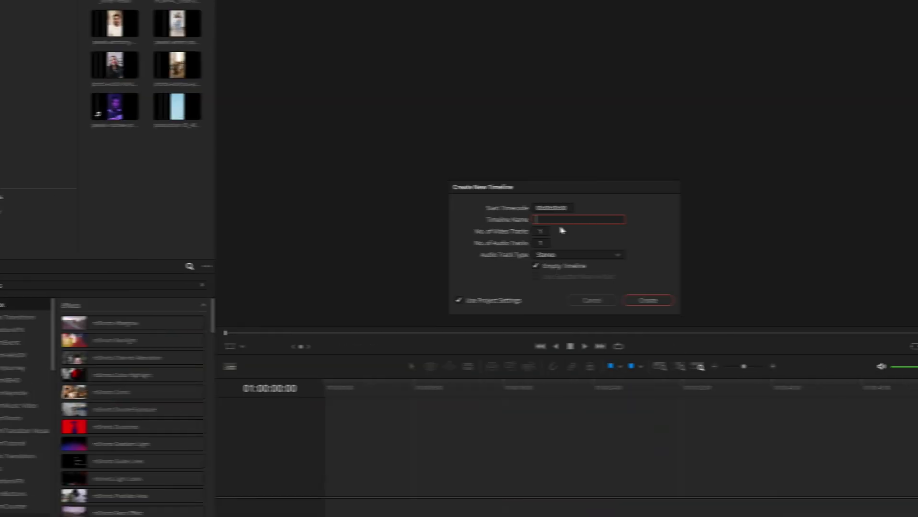
text(DEMO)
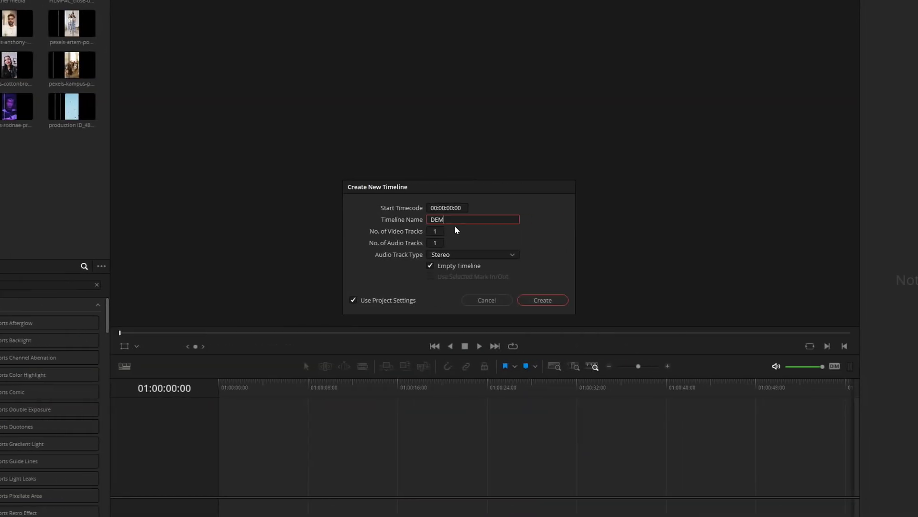
click(353, 301)
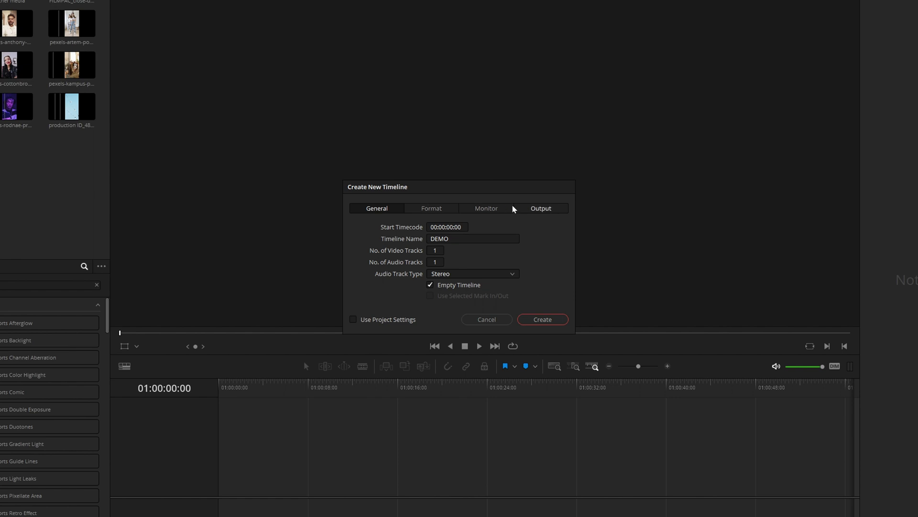
click(443, 211)
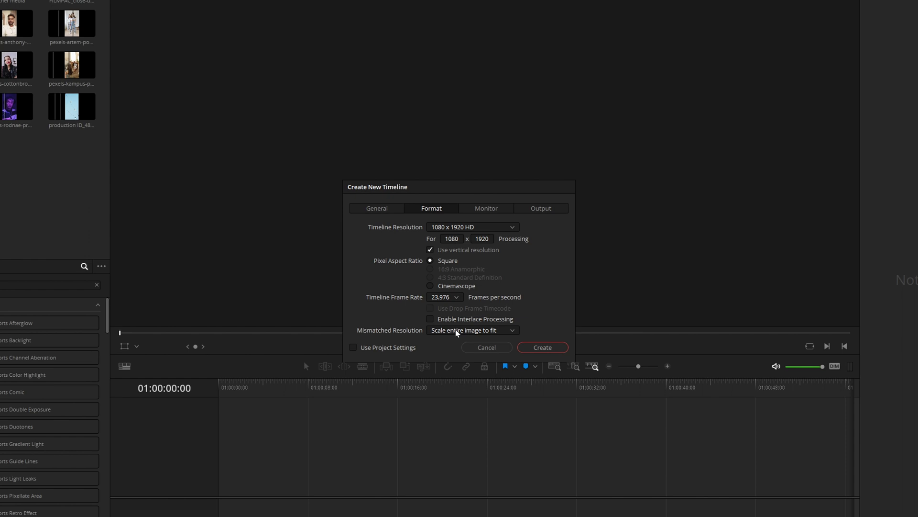
click(438, 334)
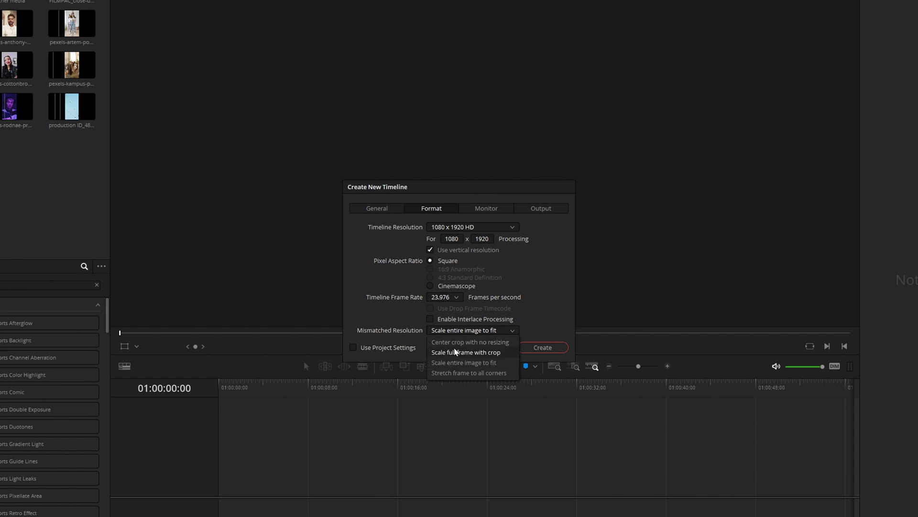
- Set mismatched resolution to Scale full frame with crop and shift the pizza clip sideways
click(460, 354)
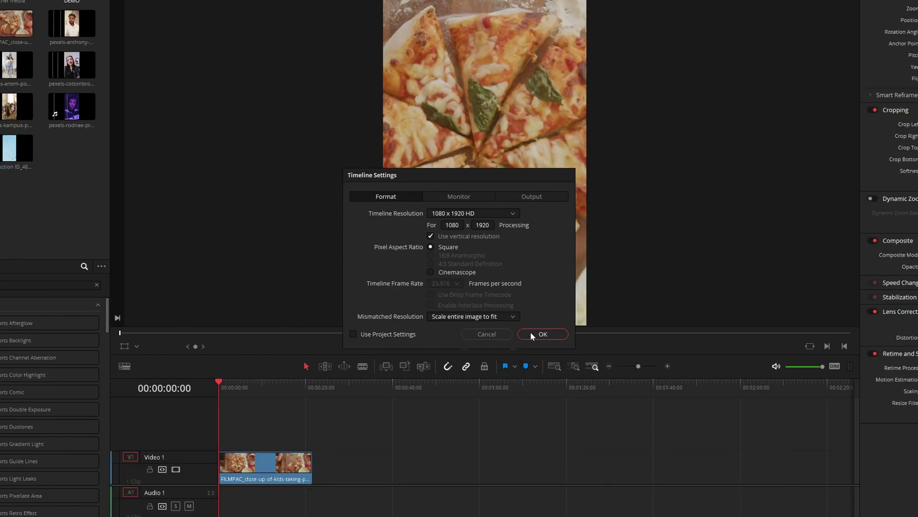
click(530, 332)
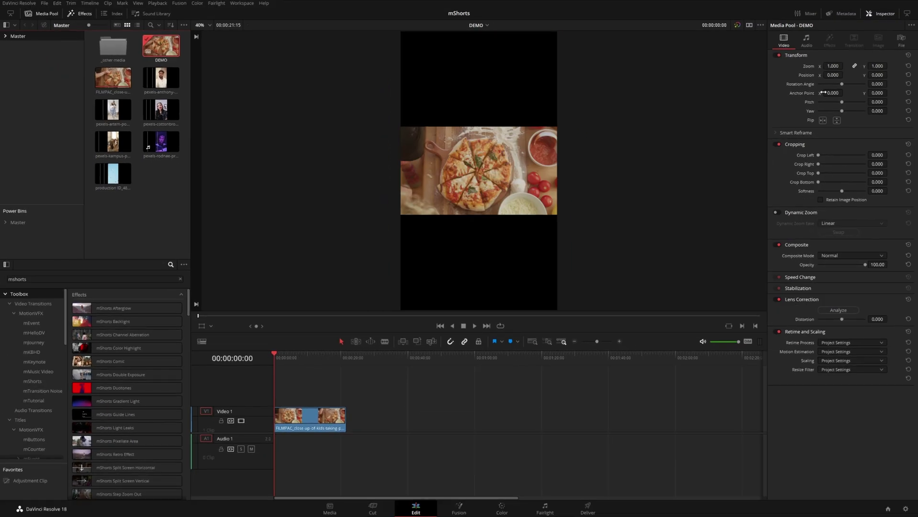
drag(840, 66, 848, 74)
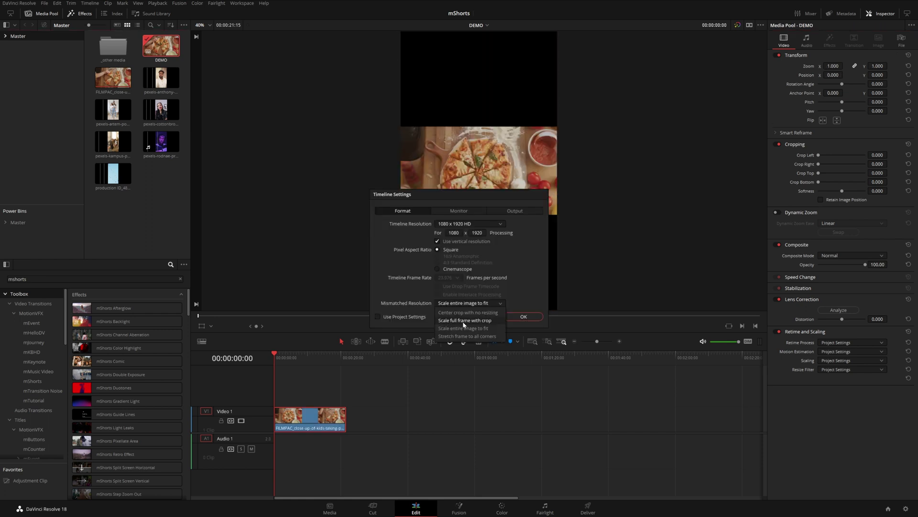
click(528, 316)
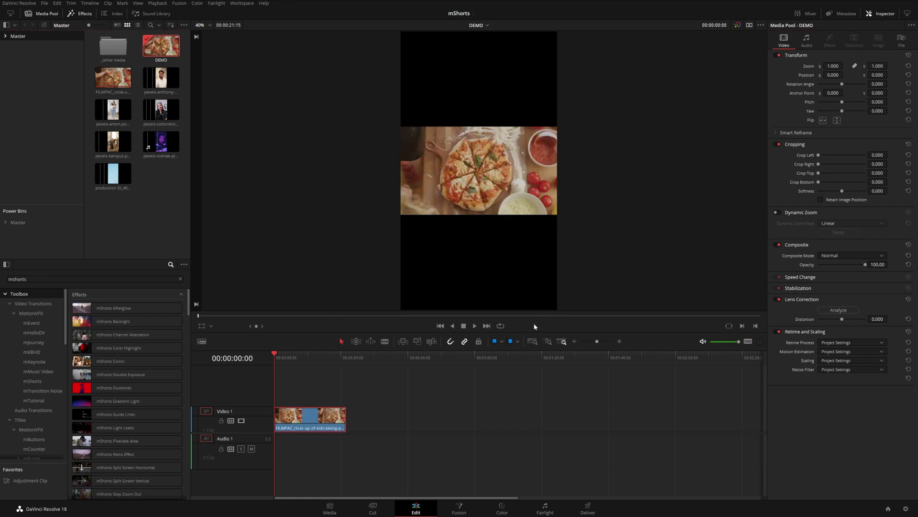
drag(847, 75, 847, 76)
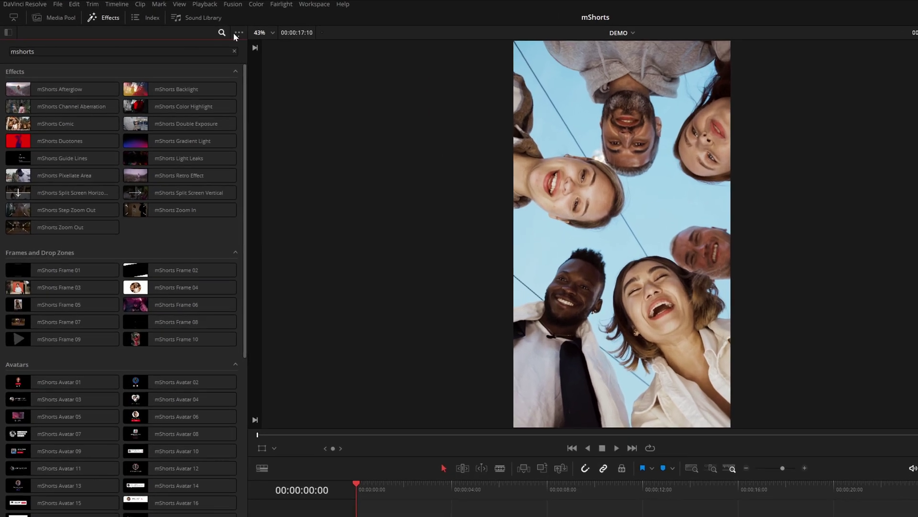
- Enable Hover Scrub Preview and preview mShorts effects such as Duotones on the first clip
click(183, 24)
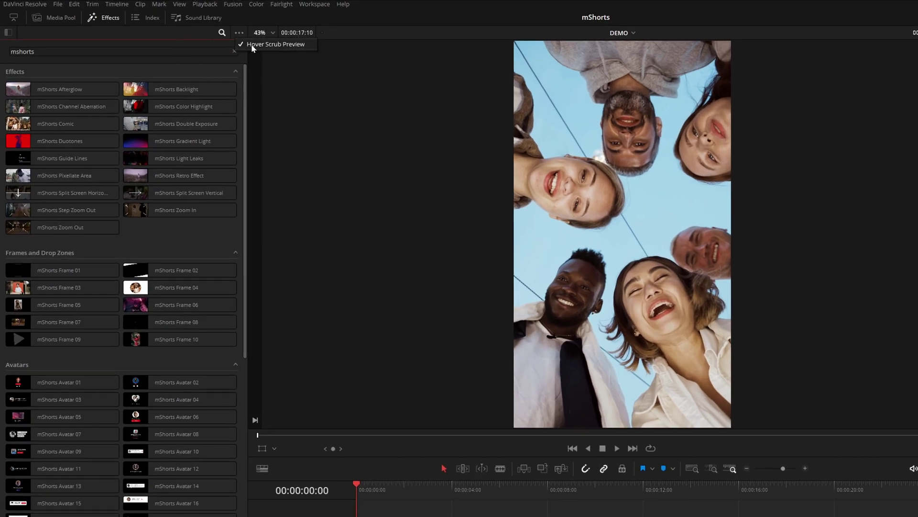
click(191, 68)
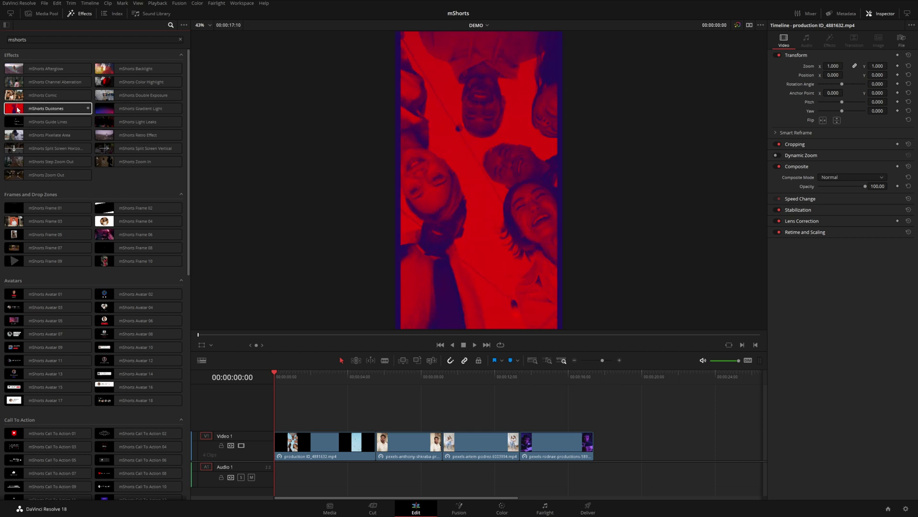
drag(27, 110, 88, 130)
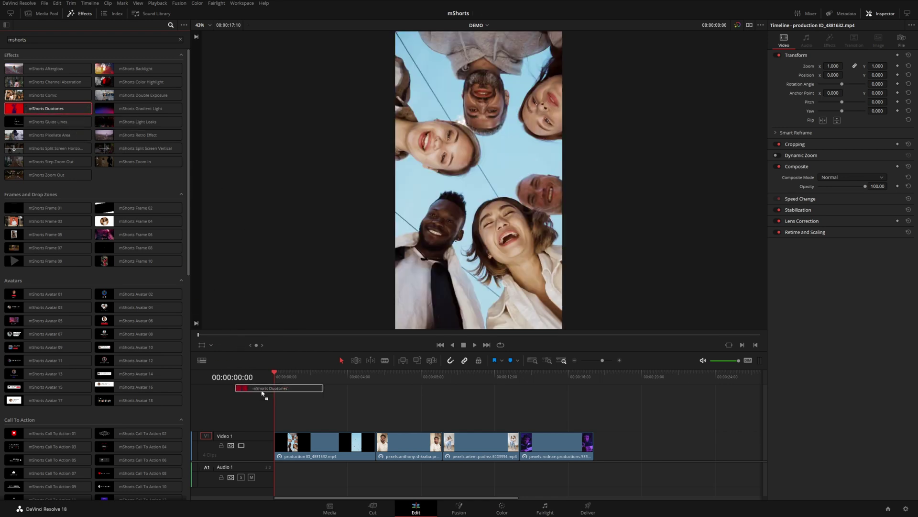
- Apply mShorts Duotones to the first clip and play it back
drag(315, 453, 316, 452)
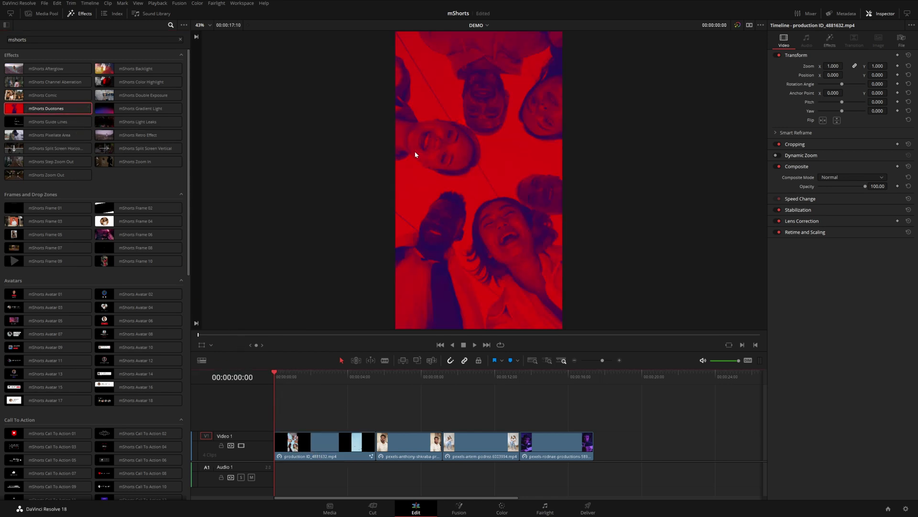
key(space)
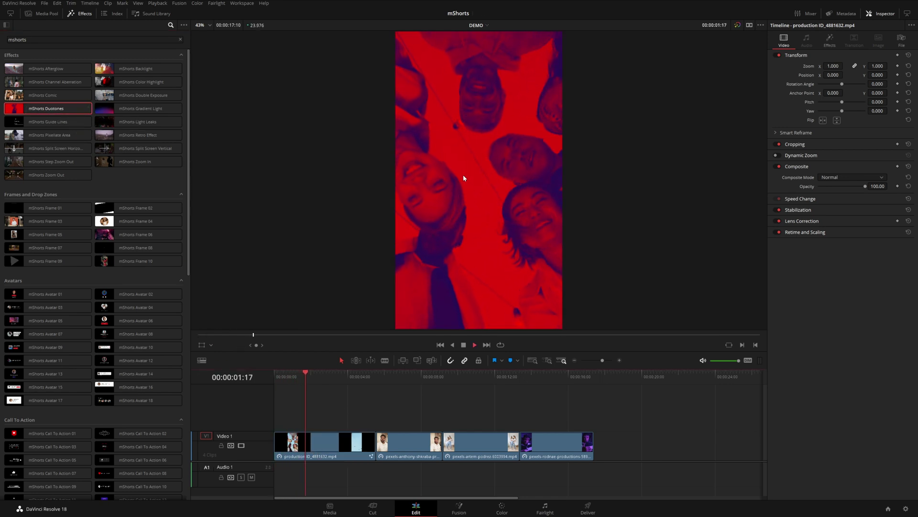
key(space)
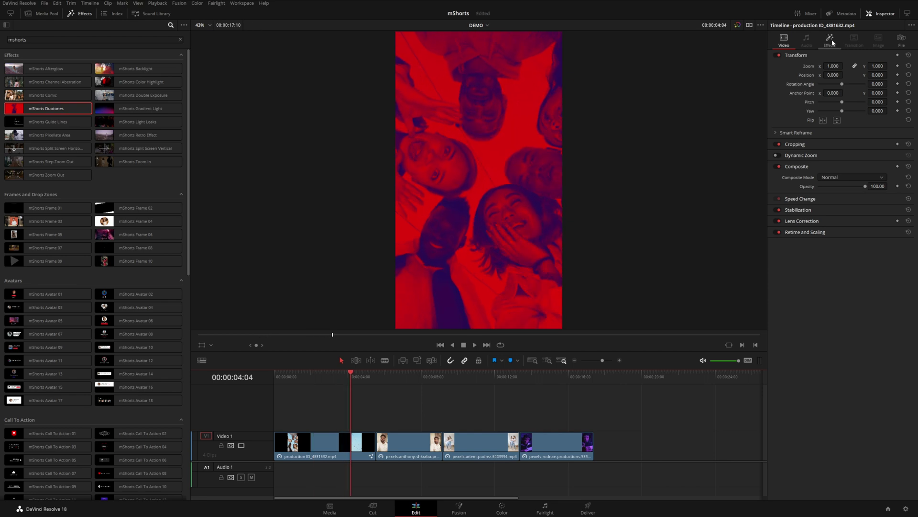
- Change the Duotones gradient's red tone to orange (Hue 0.104) and review the result
click(831, 40)
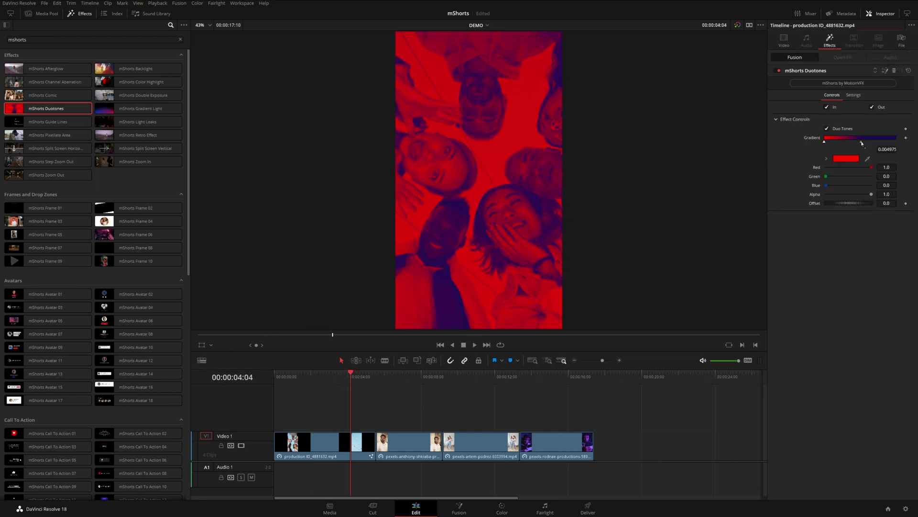
click(826, 159)
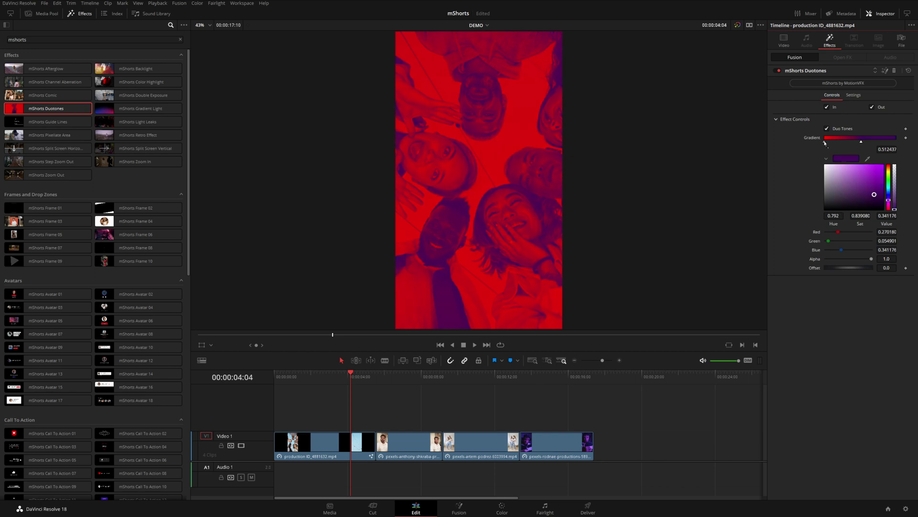
click(889, 168)
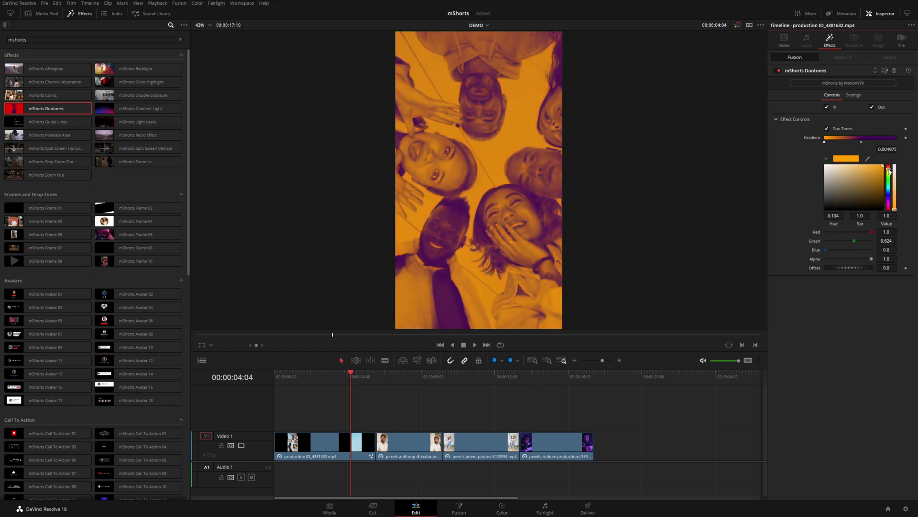
key(space)
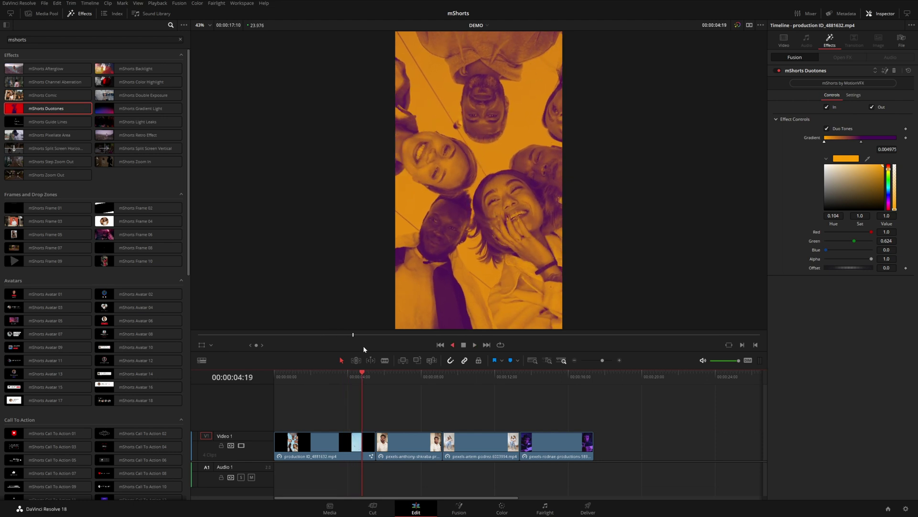
key(j)
key(k)
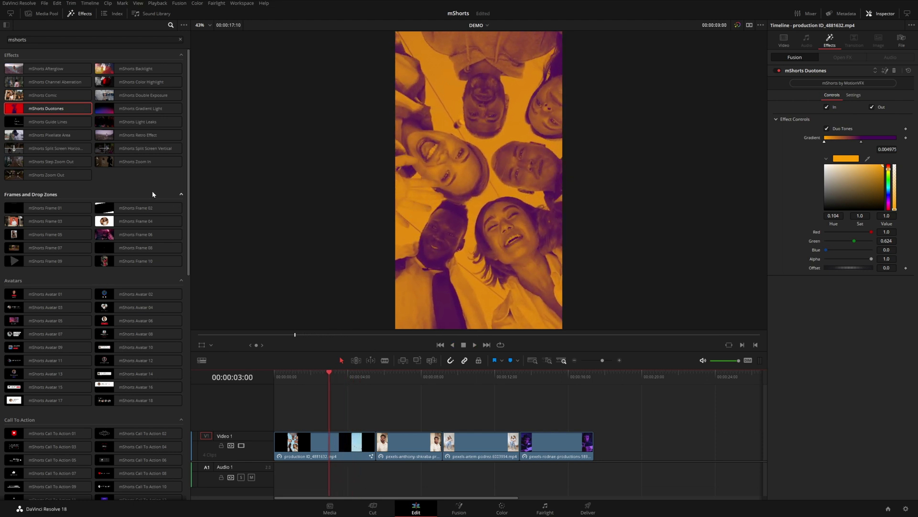
drag(188, 171, 196, 396)
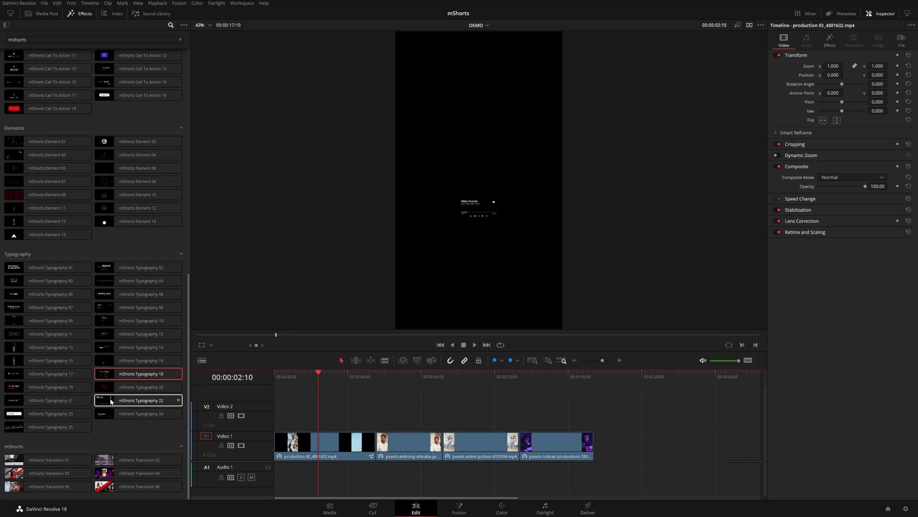
- Place mShorts Typography 22 on Video 2 at the timeline start, preview it, and expand its settings
drag(111, 401, 301, 400)
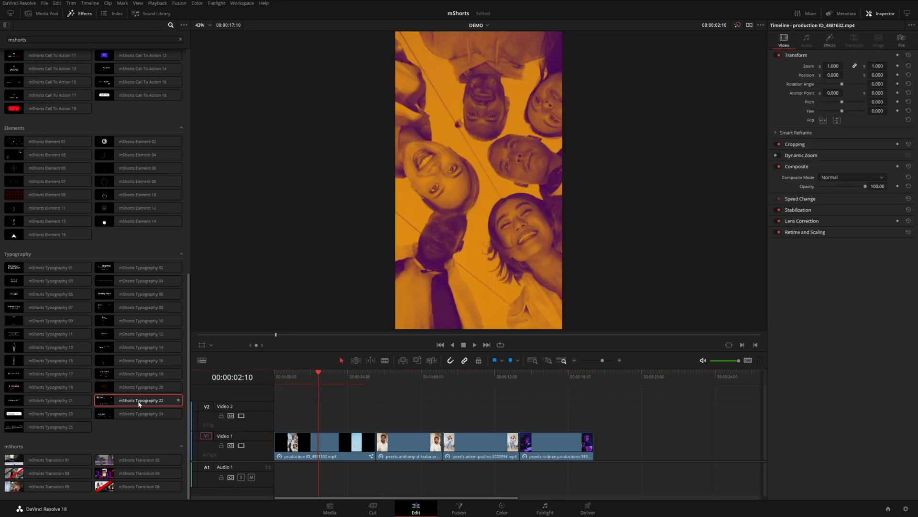
drag(138, 403, 285, 414)
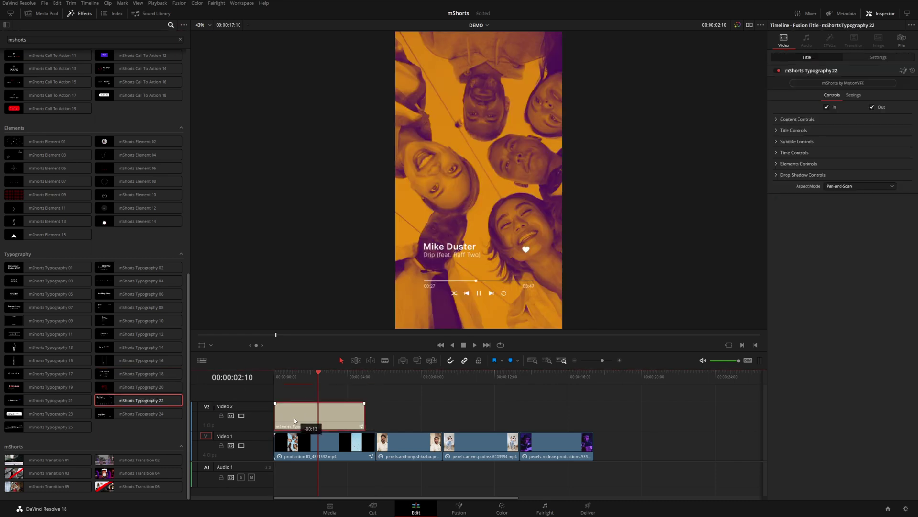
click(278, 378)
key(space)
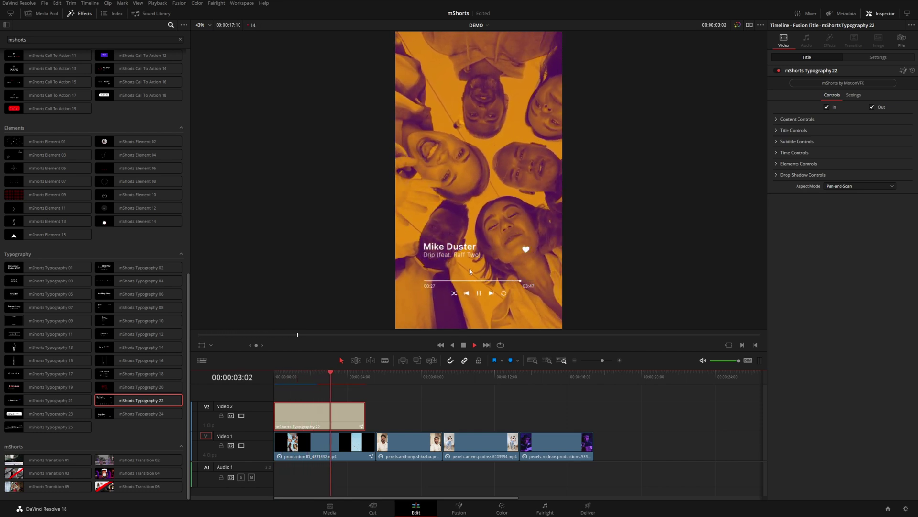
key(space)
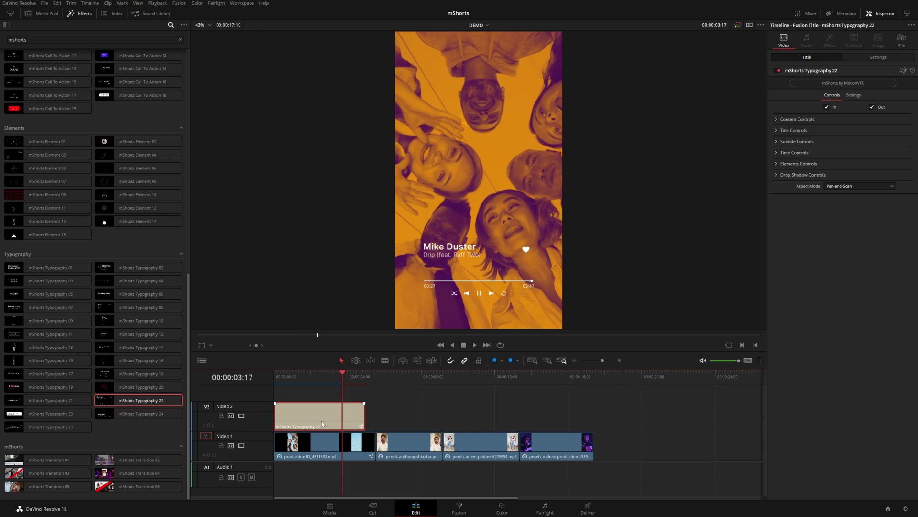
click(784, 152)
click(784, 141)
- Trim the Typography 22 title so it ends with the first clip, checking it by playback
click(779, 131)
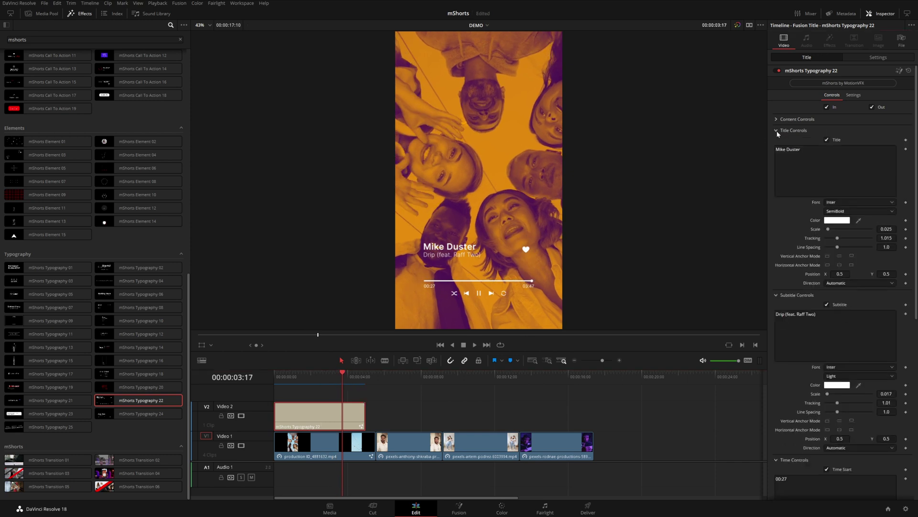
scroll(791, 382, down, 7)
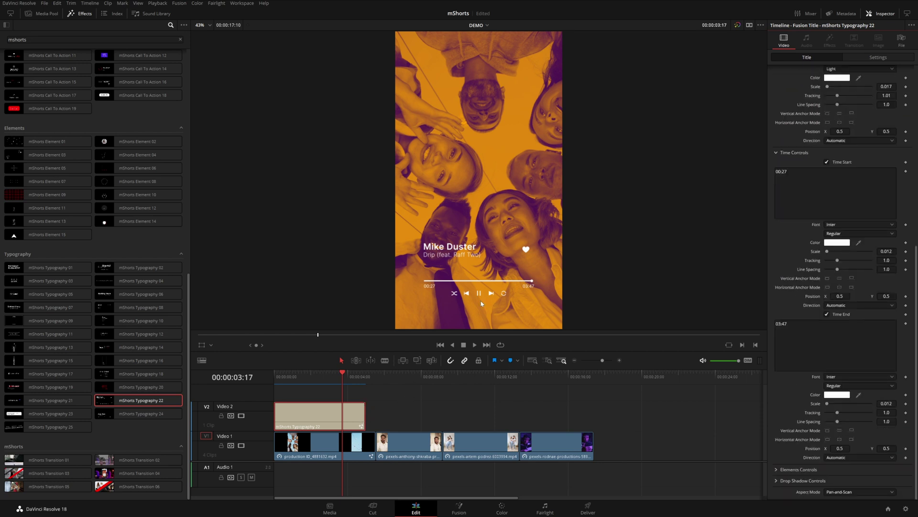
drag(361, 414, 451, 413)
click(278, 377)
key(space)
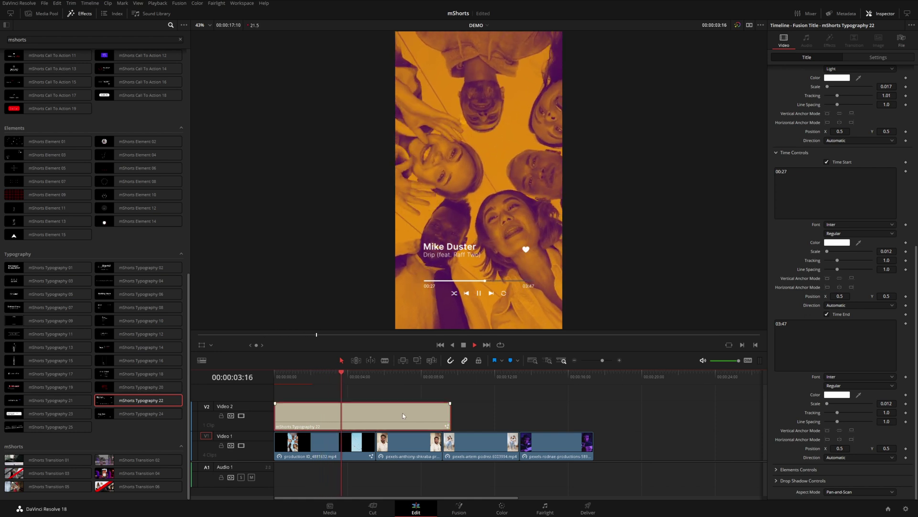
drag(450, 415, 375, 415)
key(Home)
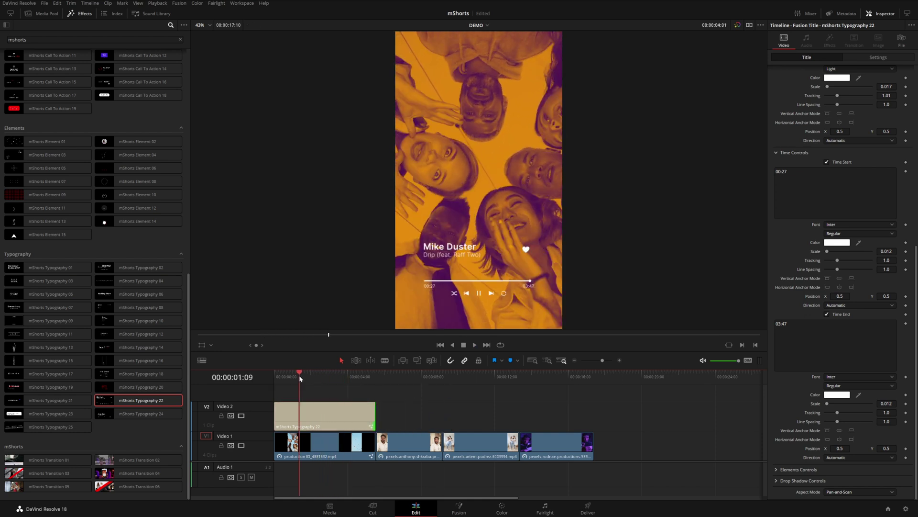
key(space)
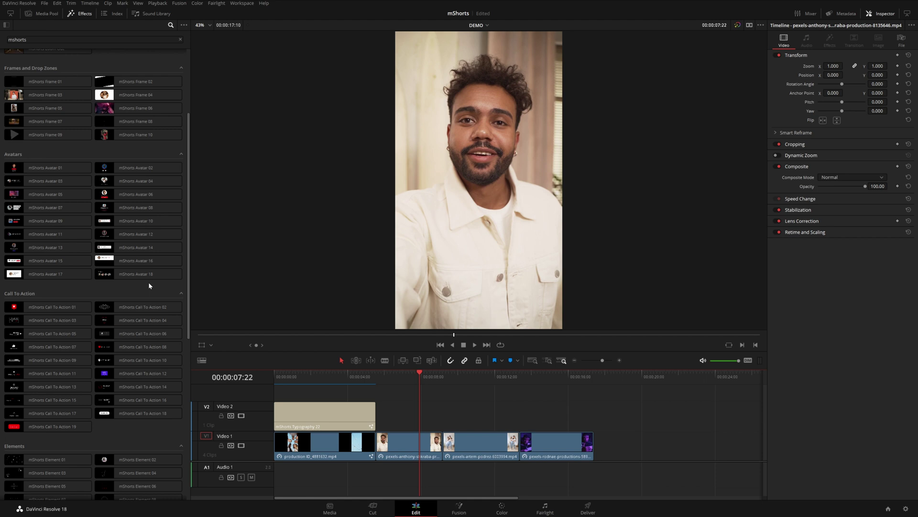
click(9, 181)
- Place mShorts Avatar 03 on Video 2 right after the title and preview it
drag(10, 180, 378, 409)
key(Up)
key(space)
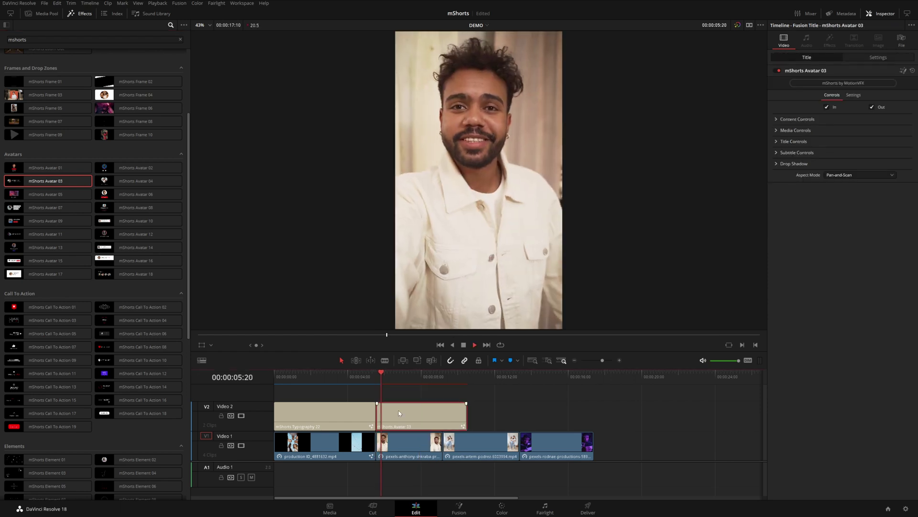
key(space)
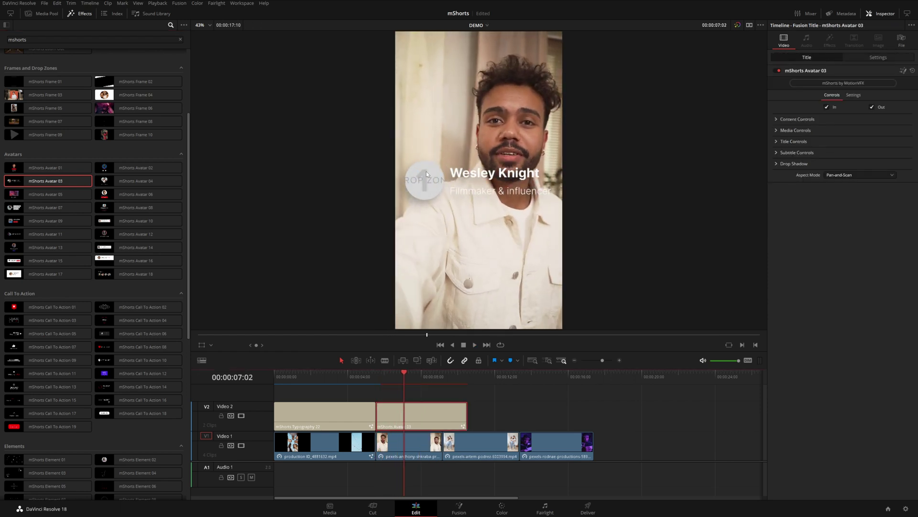
- Save the project and browse for the avatar's media image
key(ctrl+s)
click(776, 130)
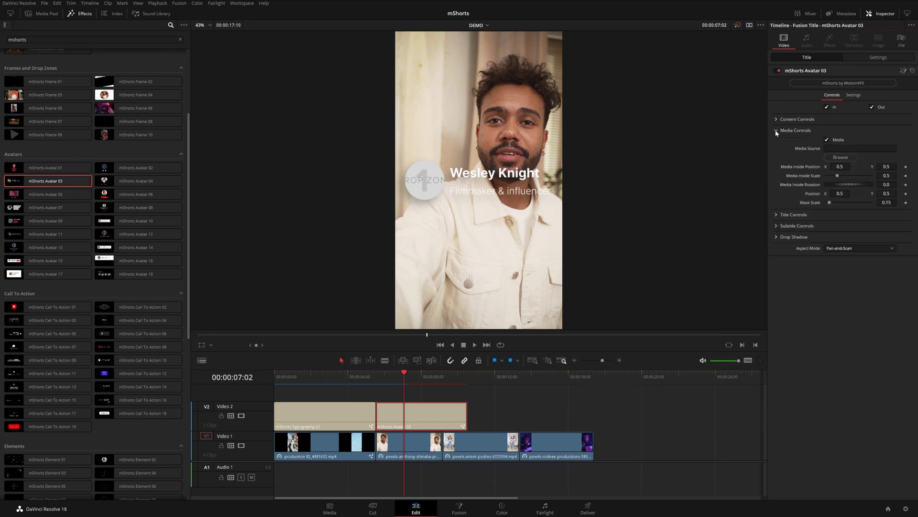
click(840, 157)
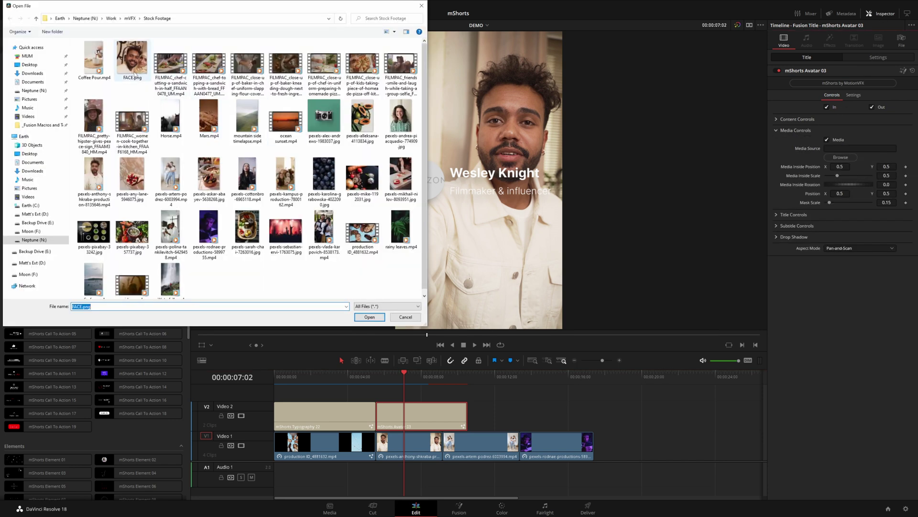
- Load FACE.png as the avatar image, shrink it, and change the subtitle to 'Photographer'
double_click(131, 71)
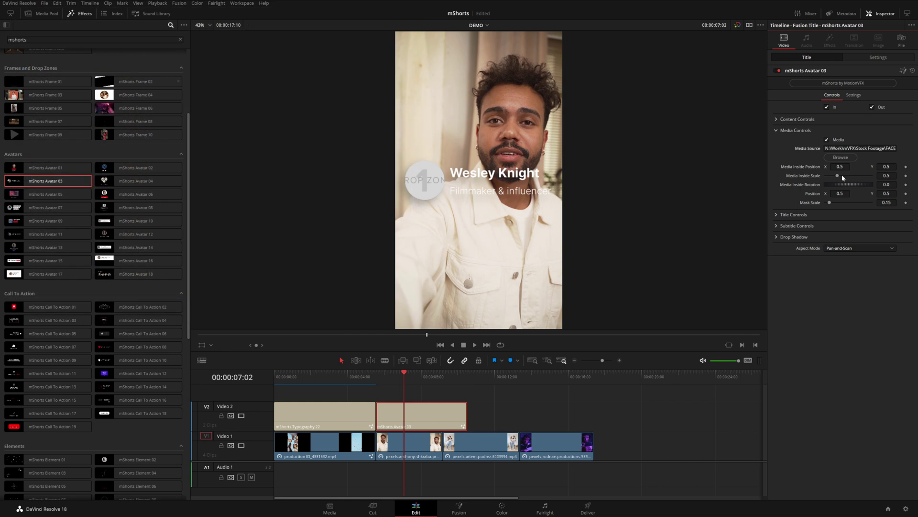
drag(837, 176, 891, 166)
click(797, 225)
drag(776, 244, 823, 244)
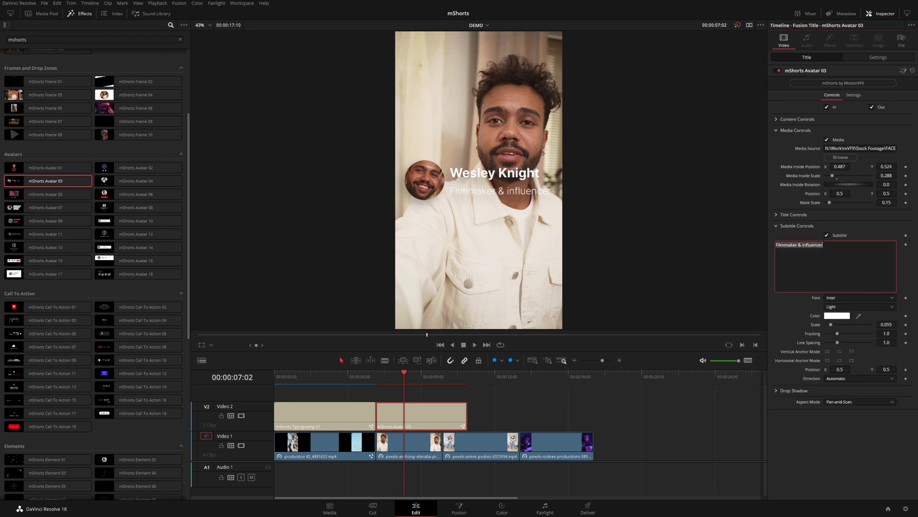
text(Photographer)
- Set the subtitle colour to black (#000000)
click(837, 315)
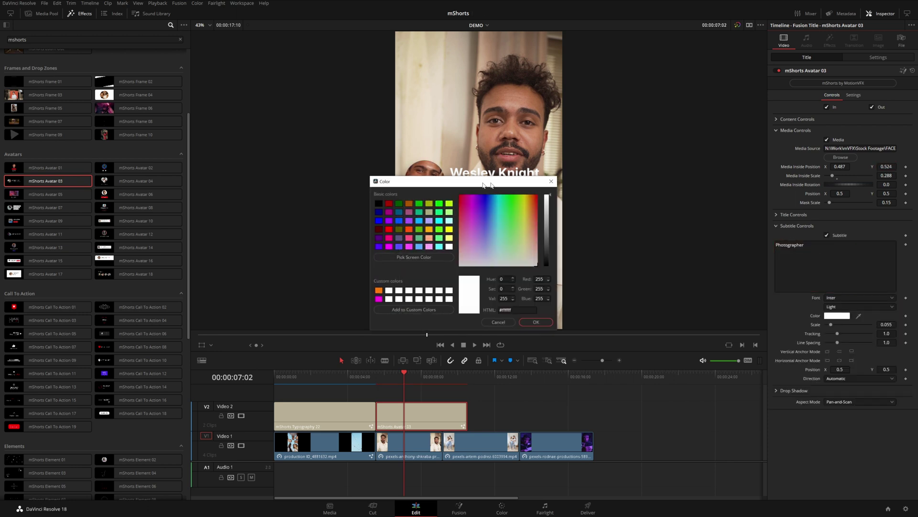
drag(478, 183, 714, 149)
drag(777, 180, 774, 243)
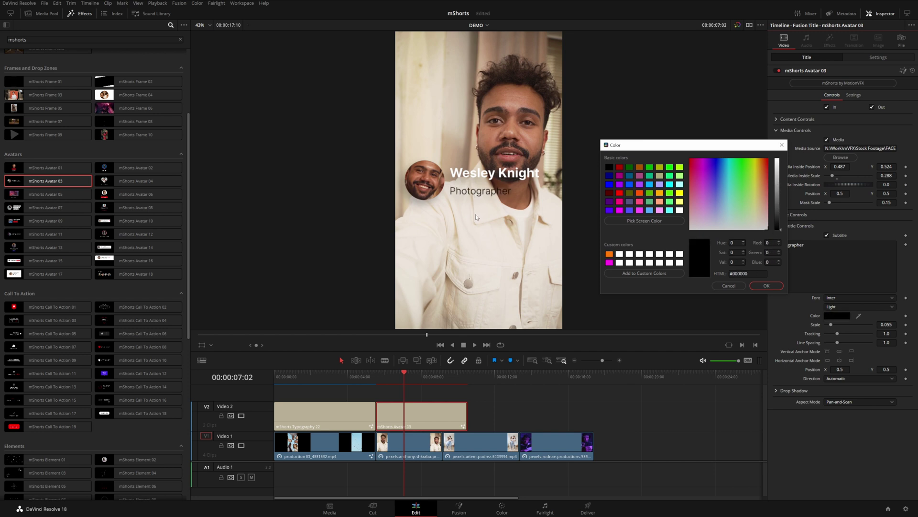
click(766, 285)
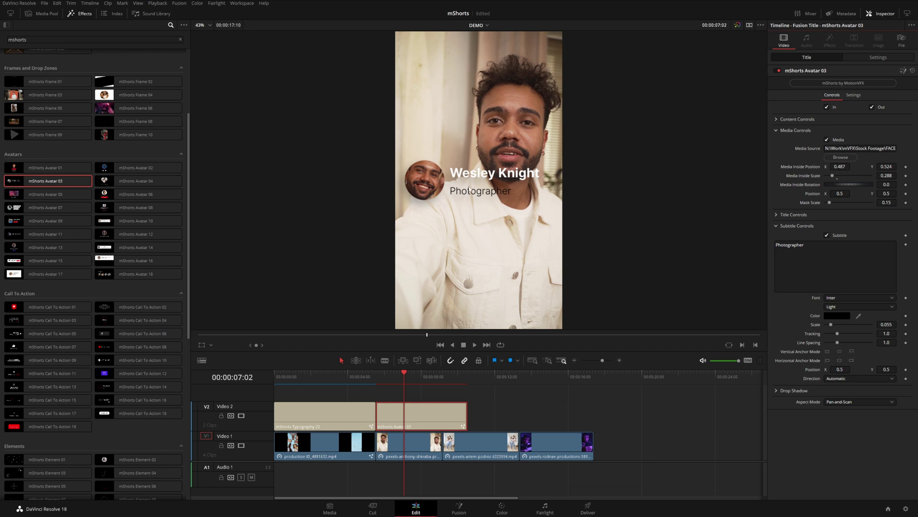
click(776, 119)
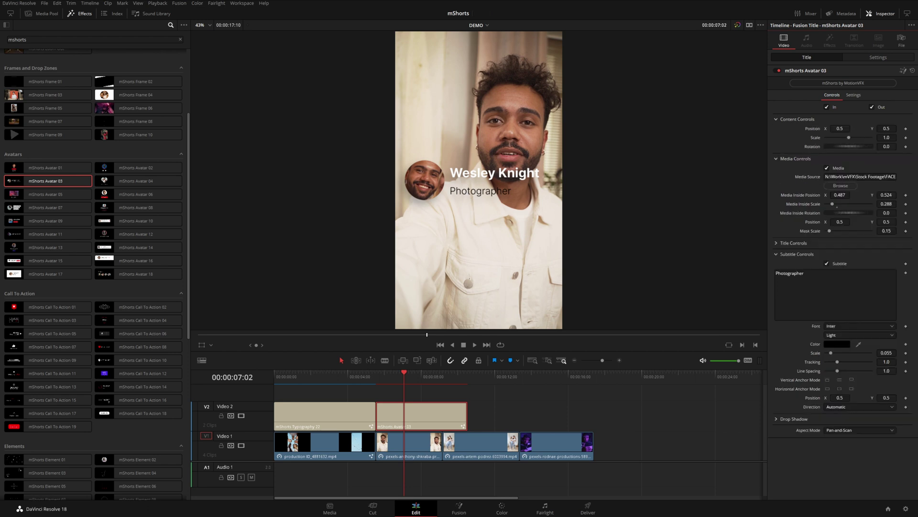
- Lower the avatar title to Position Y 0.273, scale it to 0.89, and review playback
drag(886, 129, 858, 128)
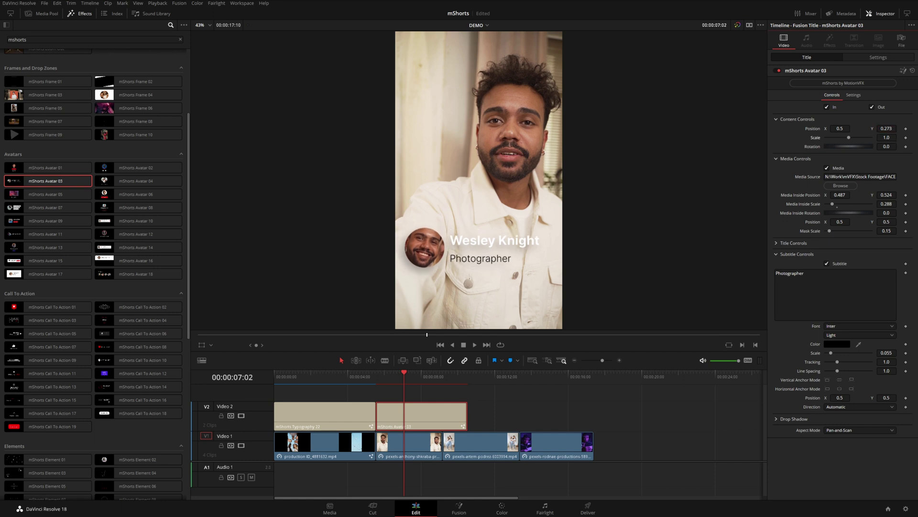
click(374, 378)
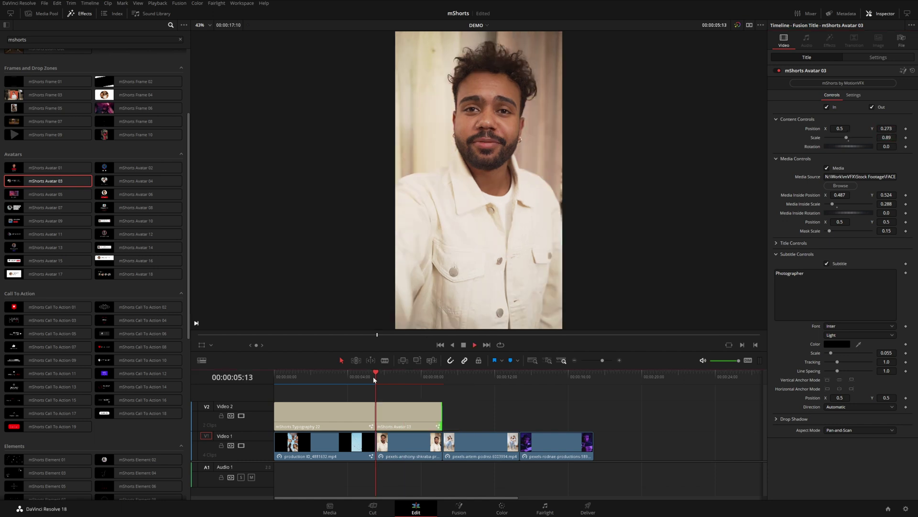
key(space)
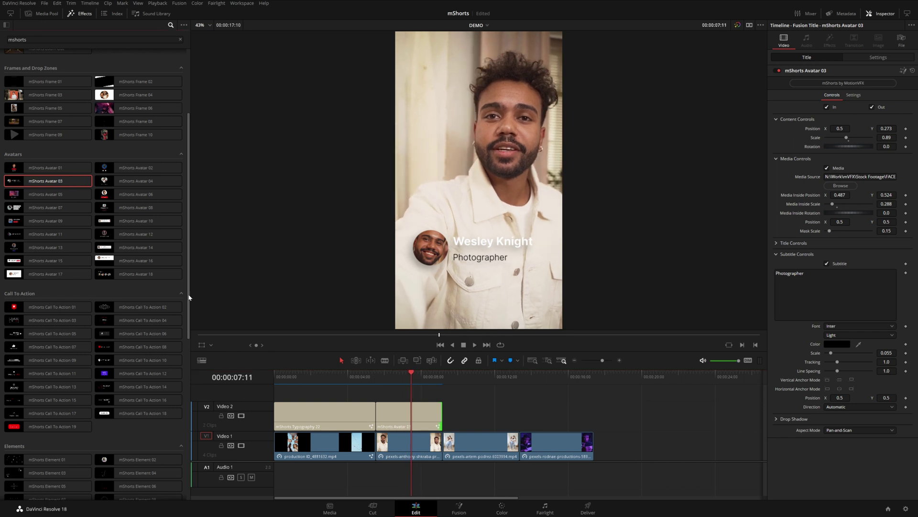
drag(188, 298, 188, 216)
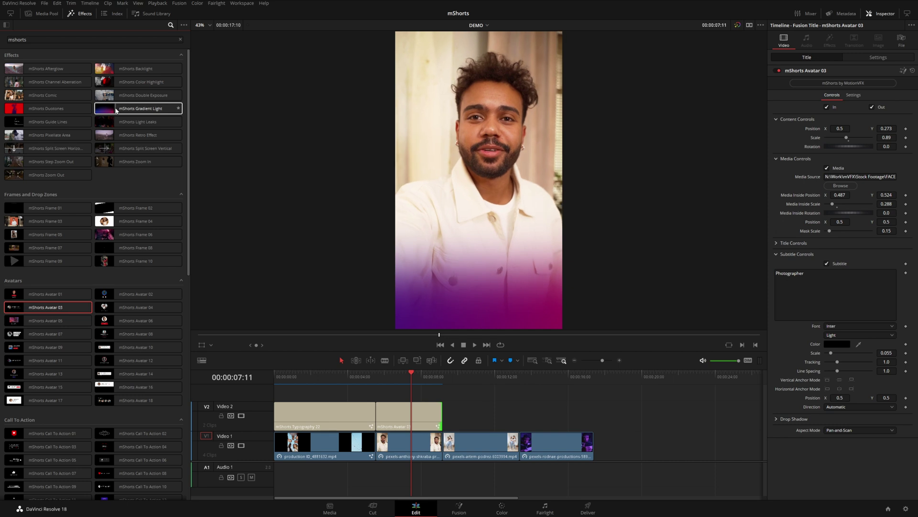
drag(127, 110, 406, 446)
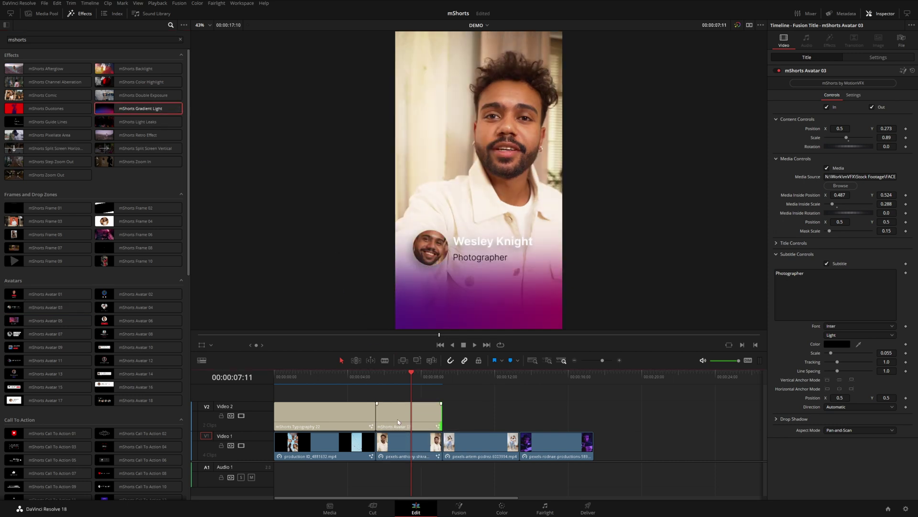
- Show mShorts Gradient Light on the pexels-anthony clip in Inspector Effects and play the section back
click(377, 379)
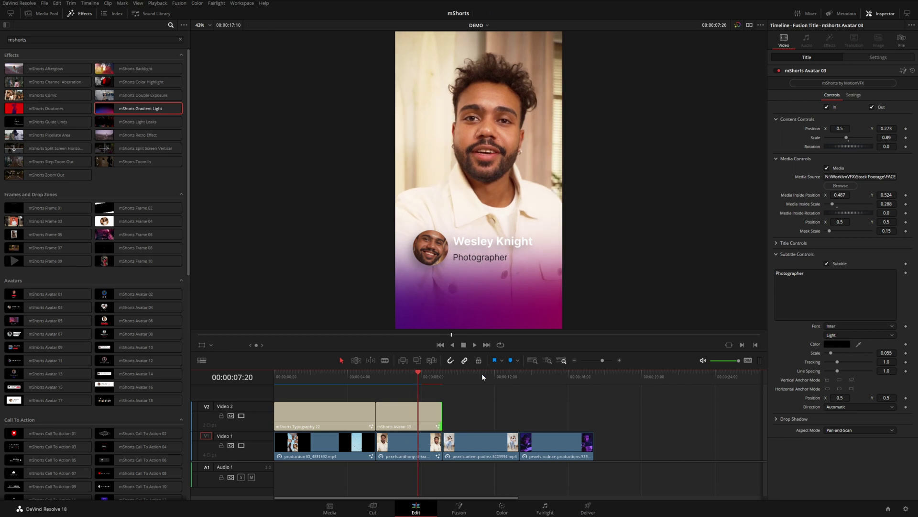
click(405, 454)
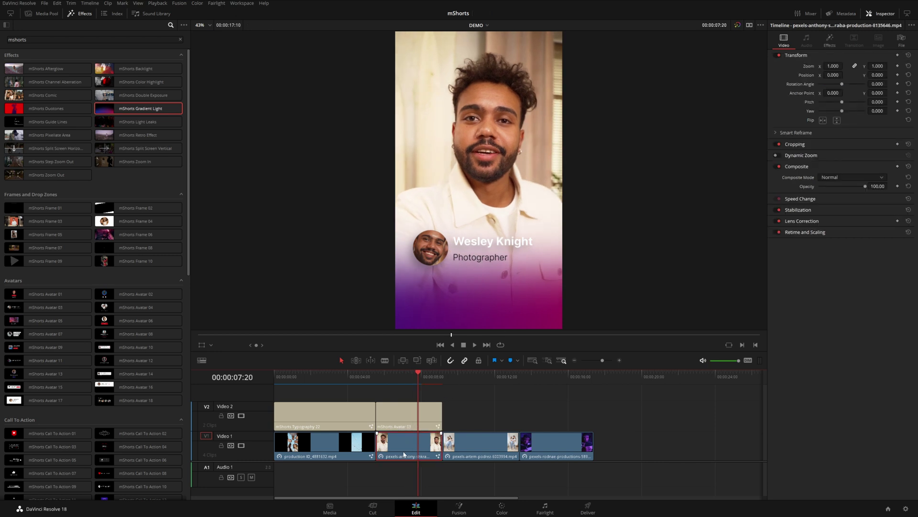
click(826, 41)
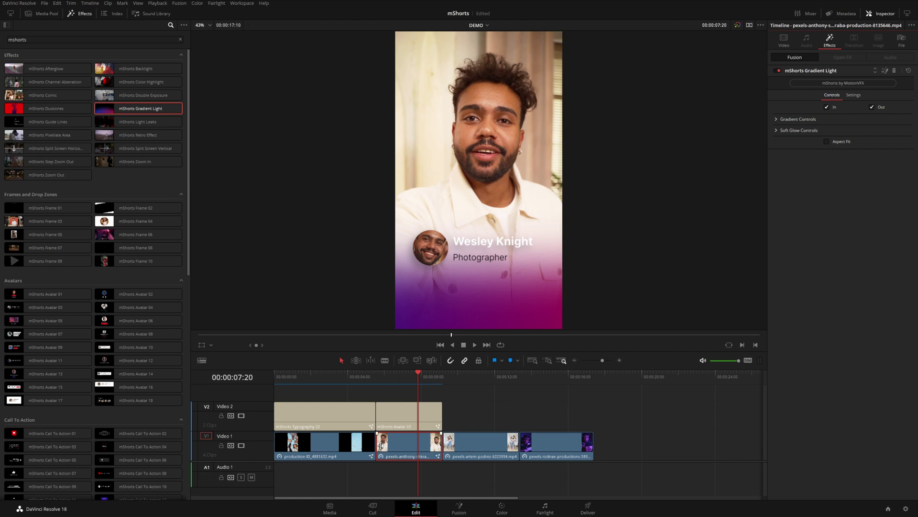
click(379, 378)
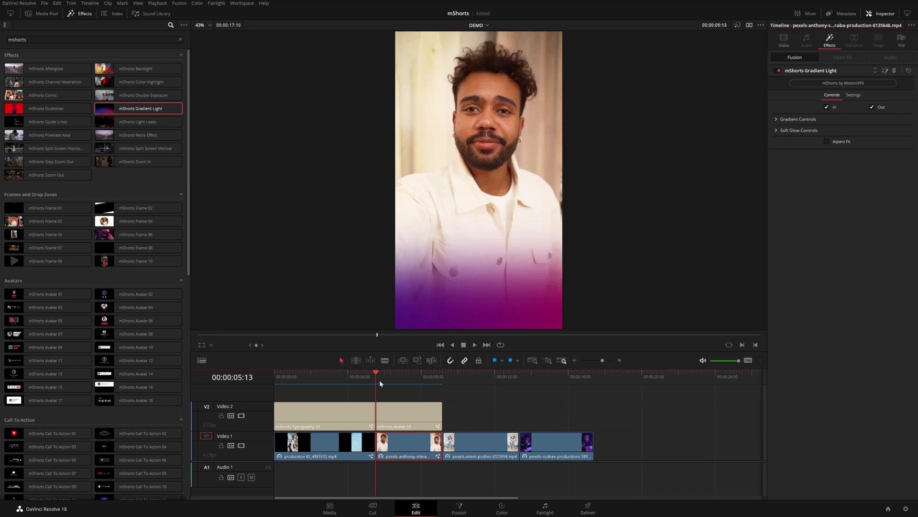
key(space)
key(space)
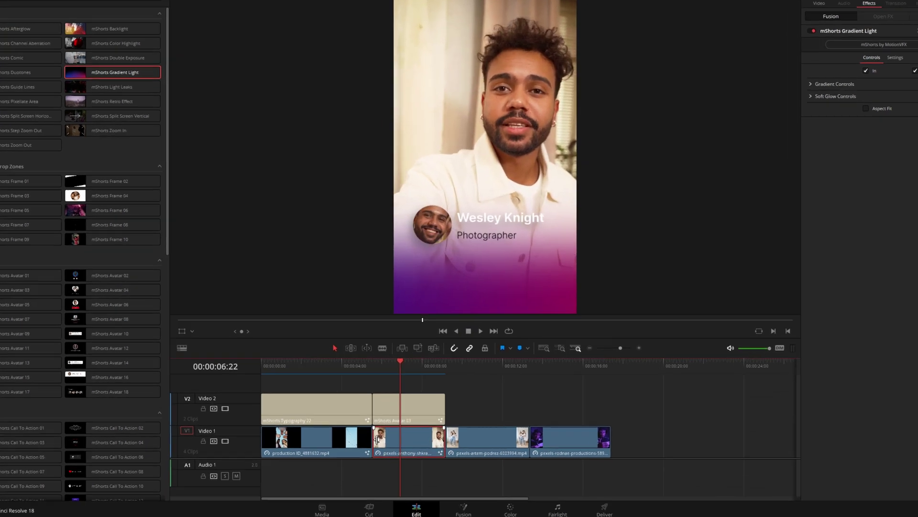
click(382, 443)
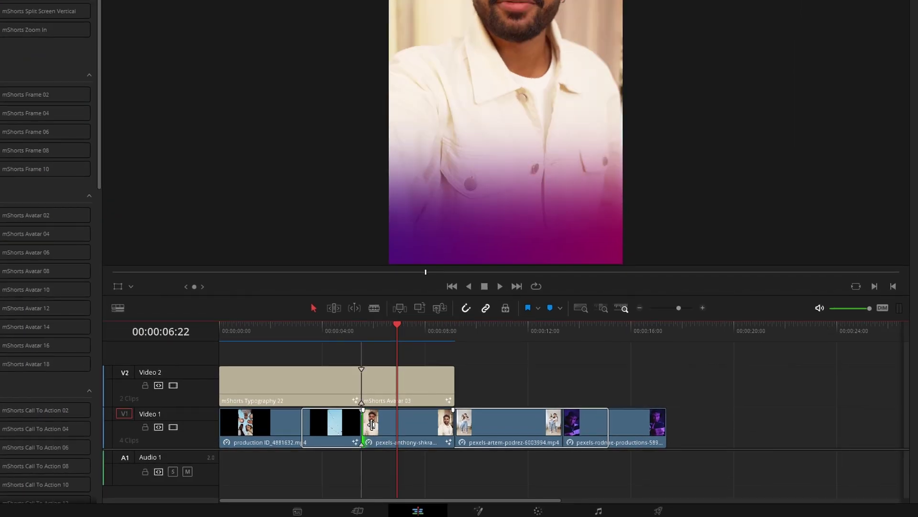
click(386, 430)
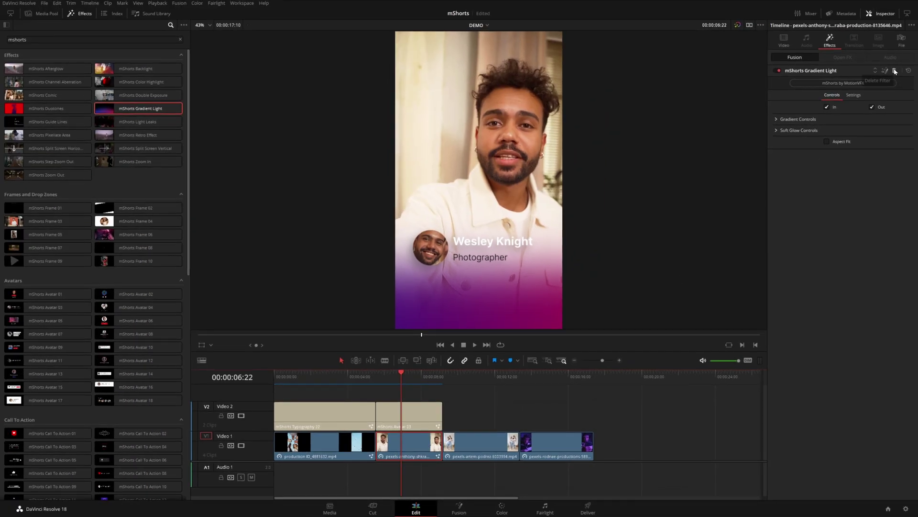
- Delete Gradient Light from the clip and raise the mShorts Avatar 03 title to Video 3
click(895, 71)
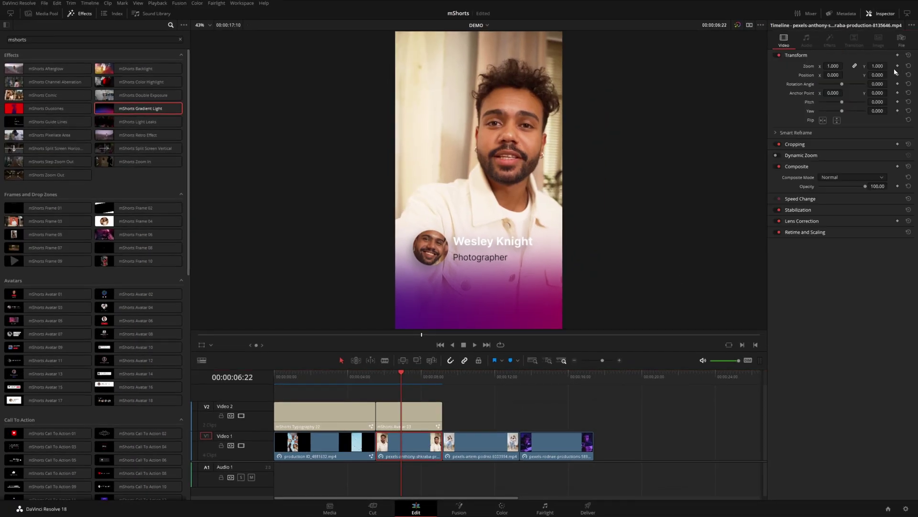
click(409, 416)
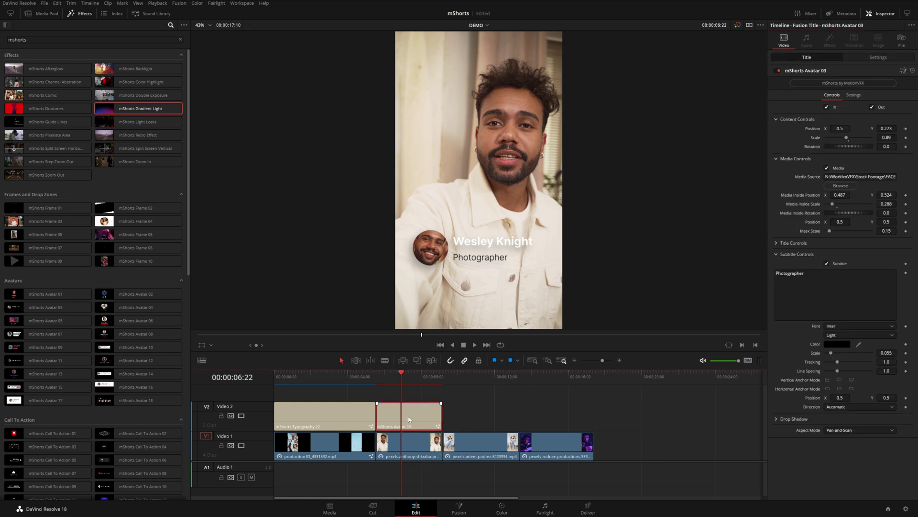
drag(409, 412, 409, 392)
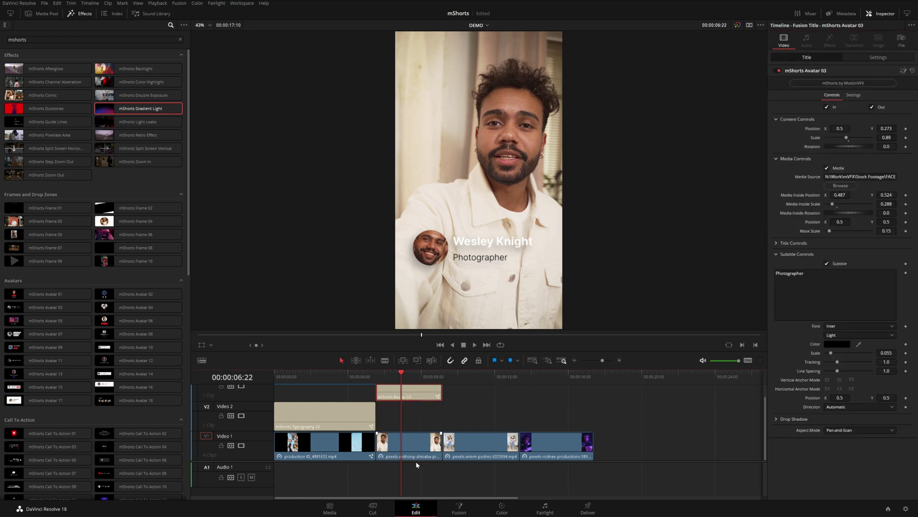
scroll(416, 462, up, 1)
- Search the effects for 'adjus' and drop an Adjustment Clip on Video 2 under the title
double_click(19, 39)
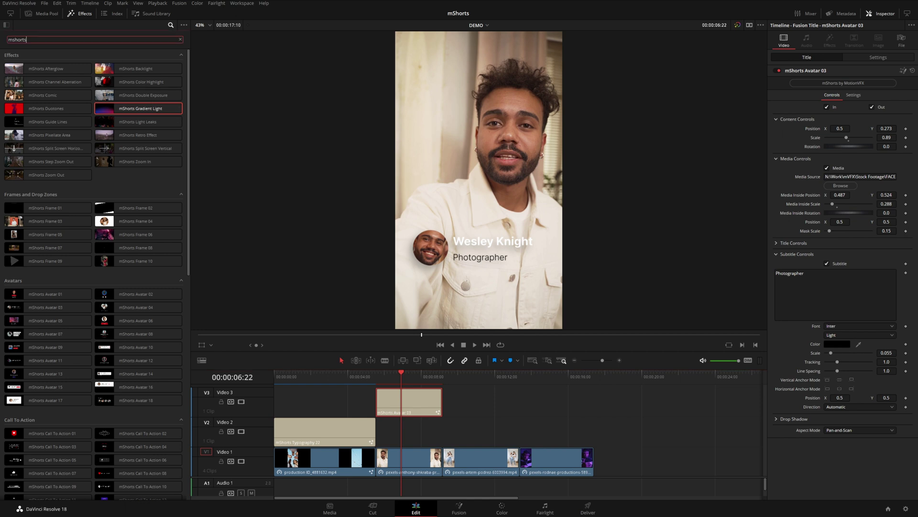
text(adjust)
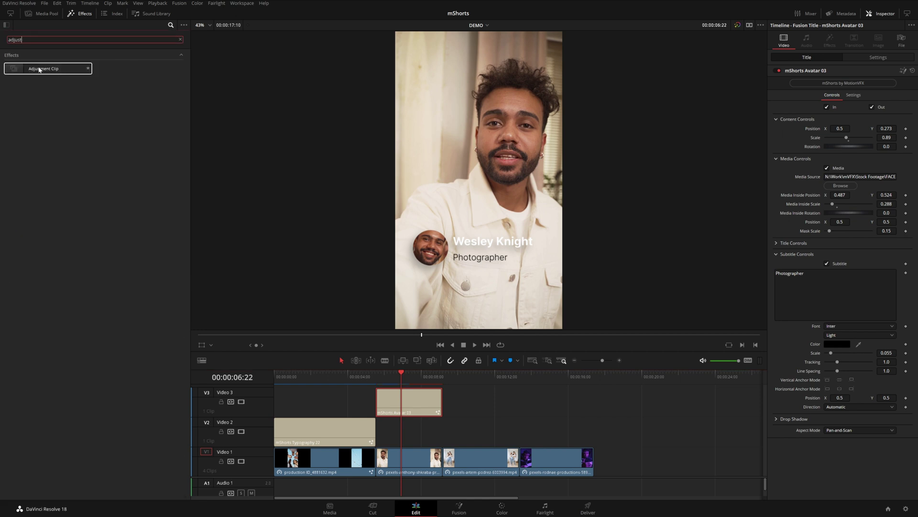
drag(39, 69, 409, 432)
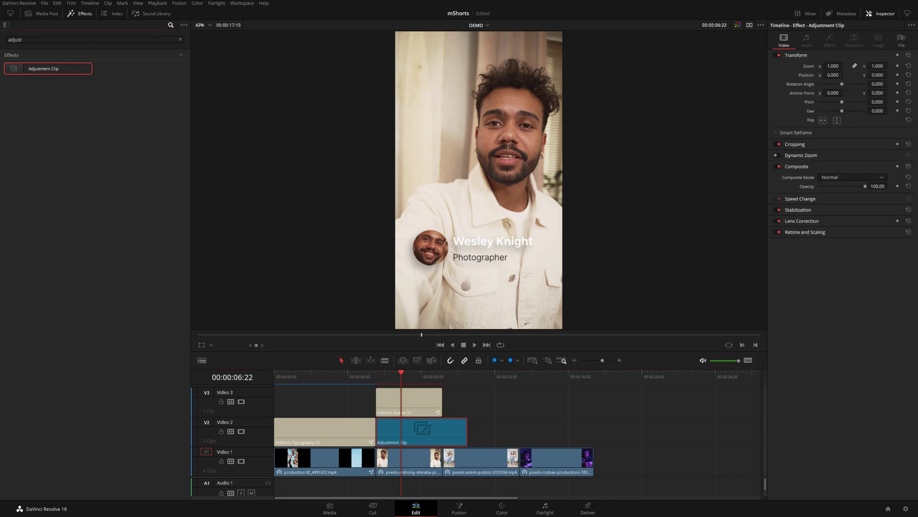
- Apply mShorts Gradient Light to the adjustment clip and play back from about 5 seconds
triple_click(96, 40)
text(mshos)
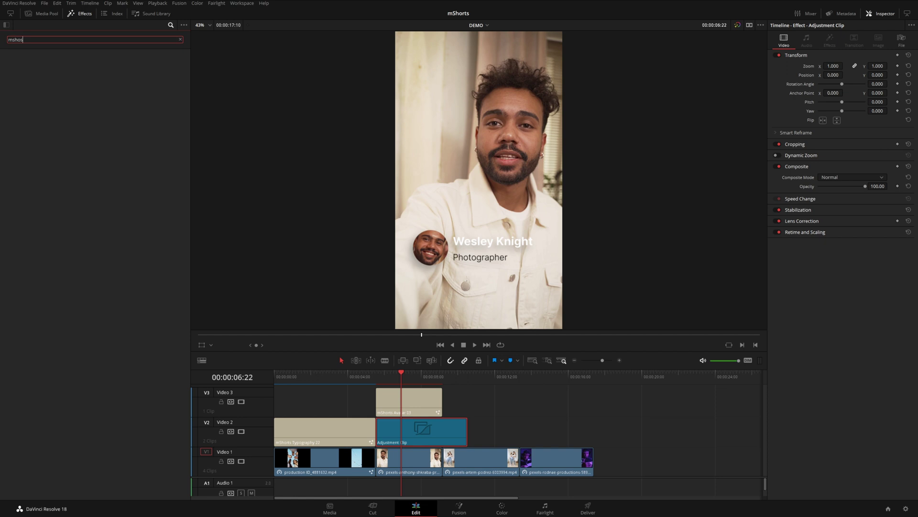
key(BackSpace)
text(rts)
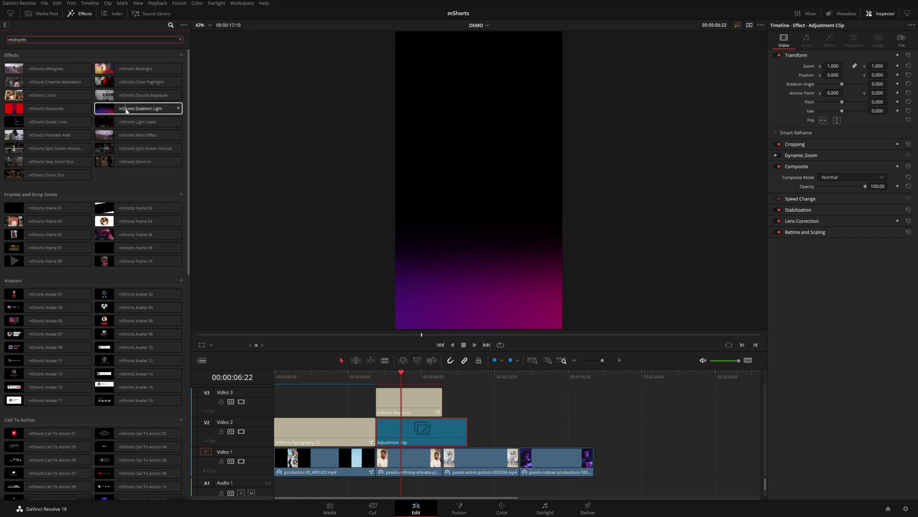
drag(127, 110, 407, 434)
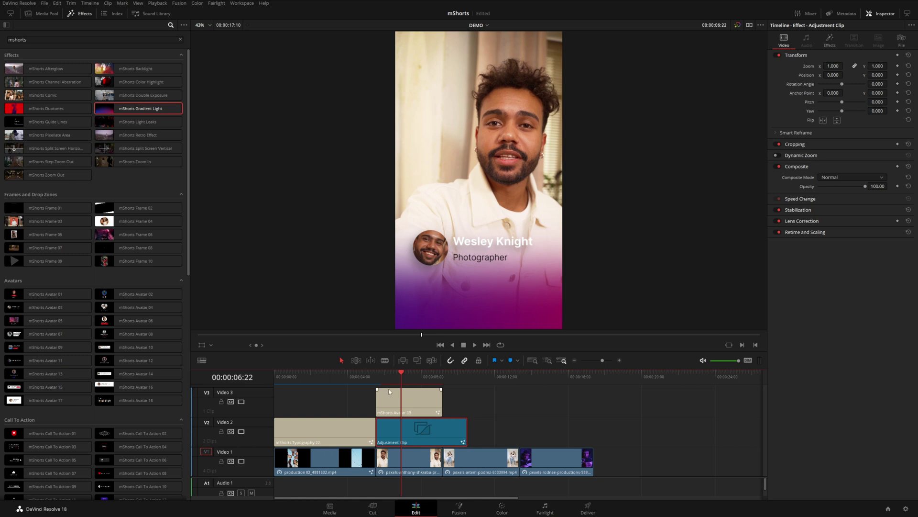
click(376, 374)
key(space)
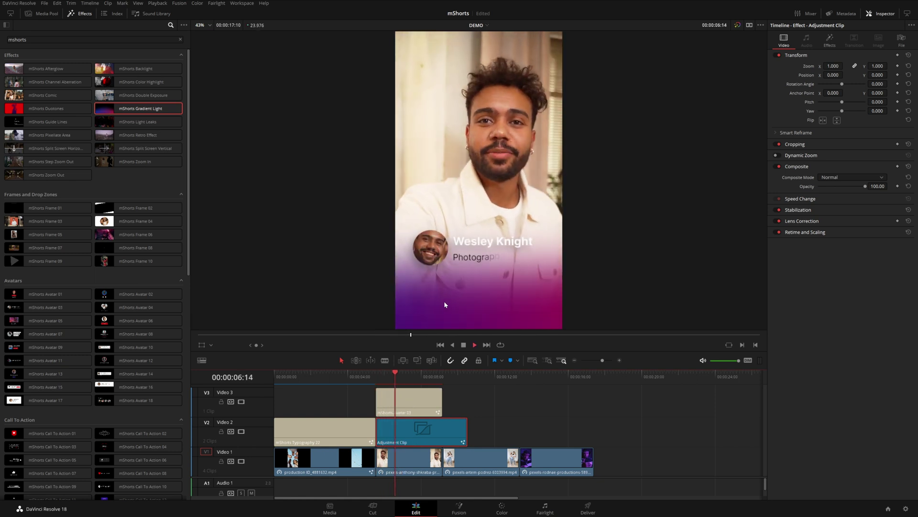
key(space)
- Shorten the adjustment clip's end and add mShorts Guide Lines to the third clip
drag(467, 434, 438, 434)
click(474, 376)
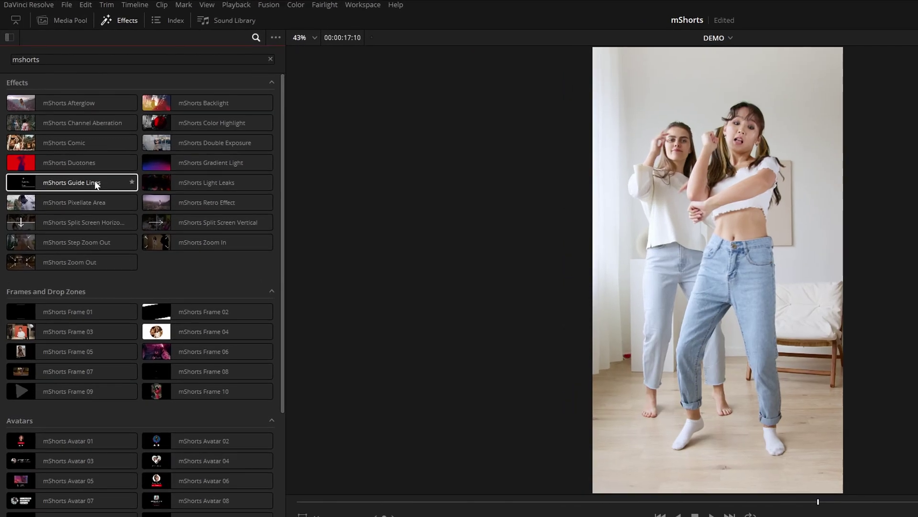
mouse_move(62, 126)
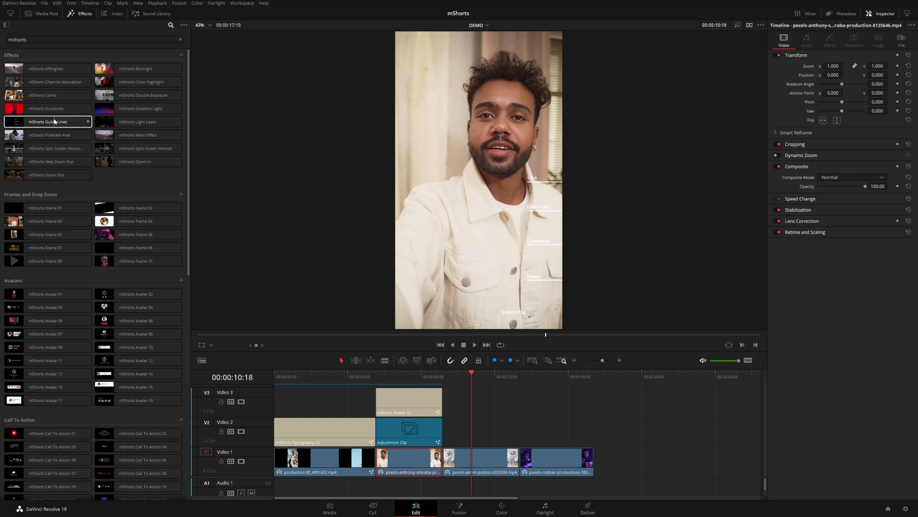
drag(54, 122, 479, 449)
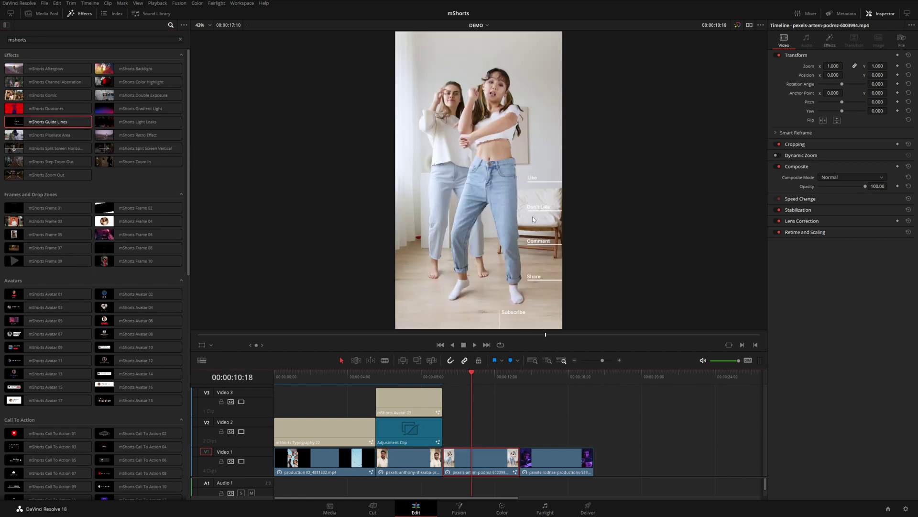
- Set Guidelines Preset to Instagram, then Tik Tok, then delete the mShorts Guide Lines effect
click(830, 41)
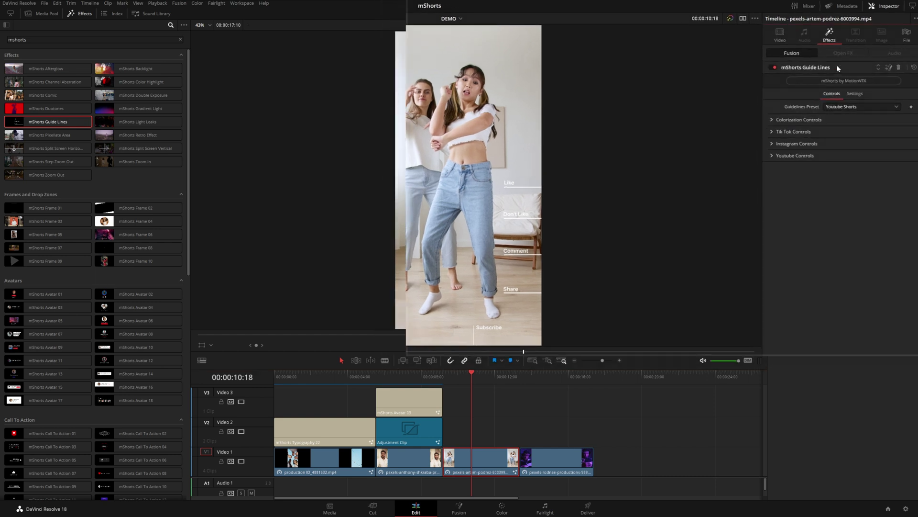
click(850, 103)
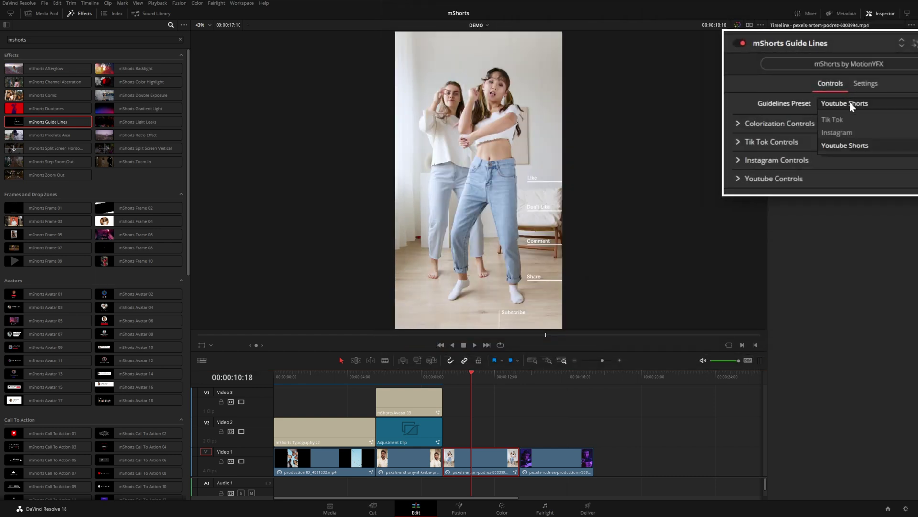
key(Up)
key(Return)
click(851, 102)
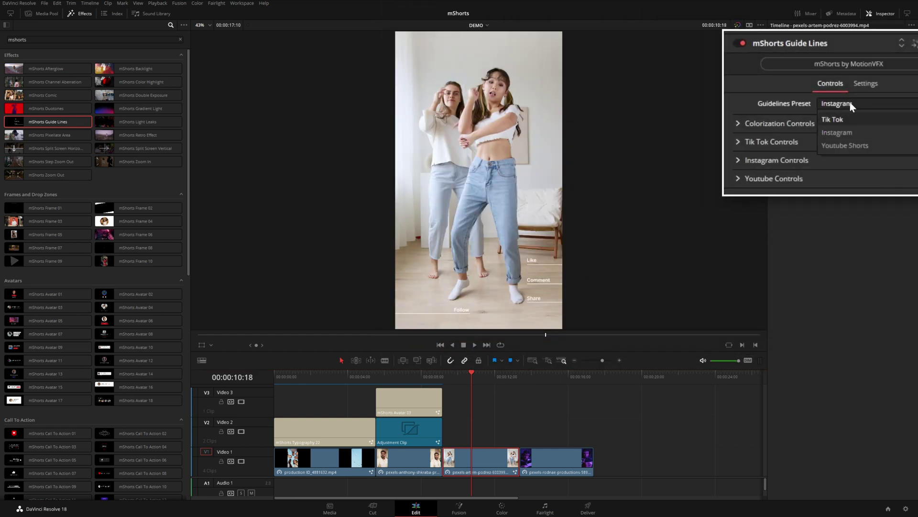
key(Up)
key(Return)
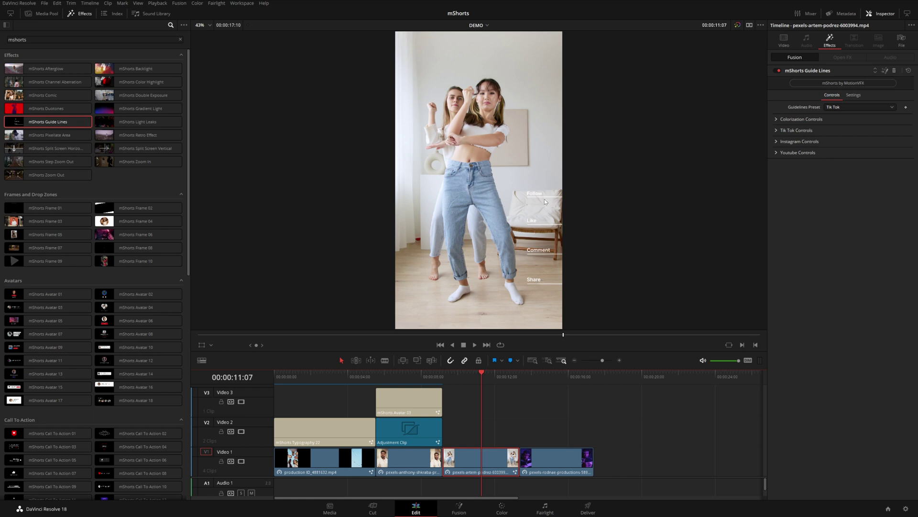
click(895, 71)
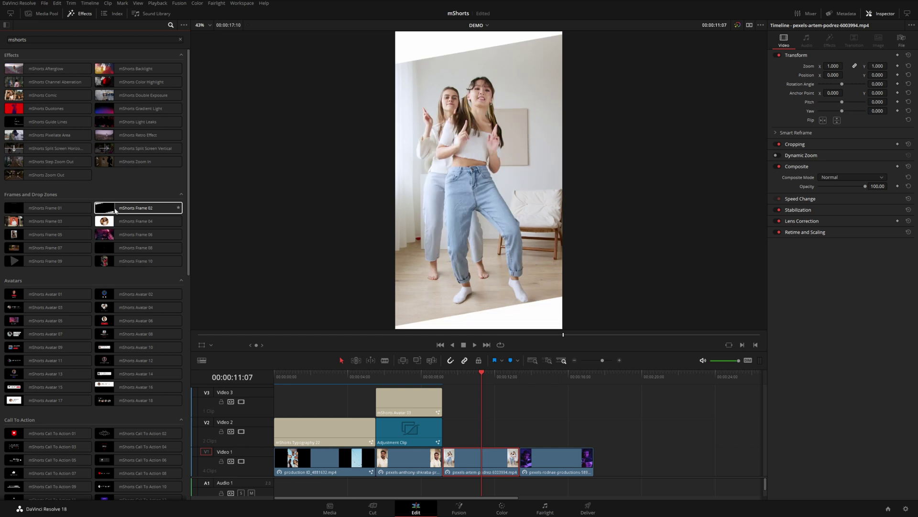
- Place an adjustment clip over the dancers clip, apply mShorts Frame 02, and preview it
drag(109, 212, 516, 432)
click(397, 437)
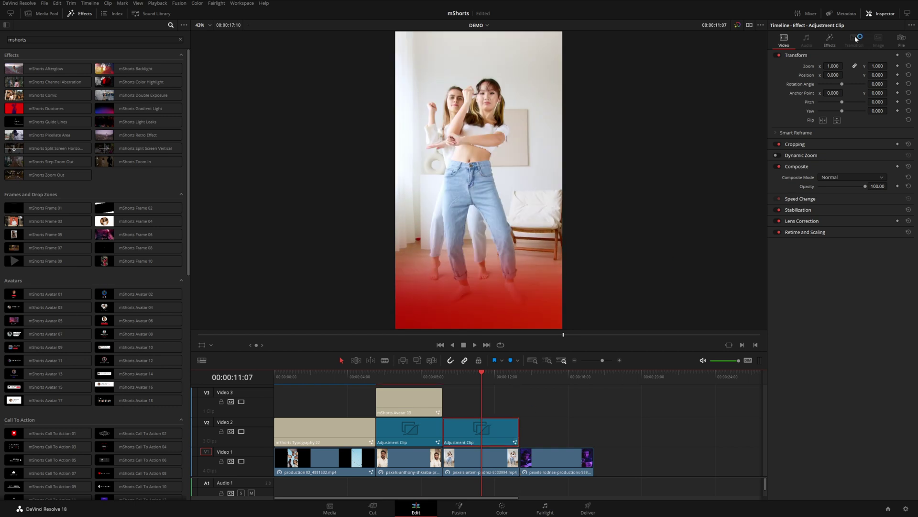
click(830, 41)
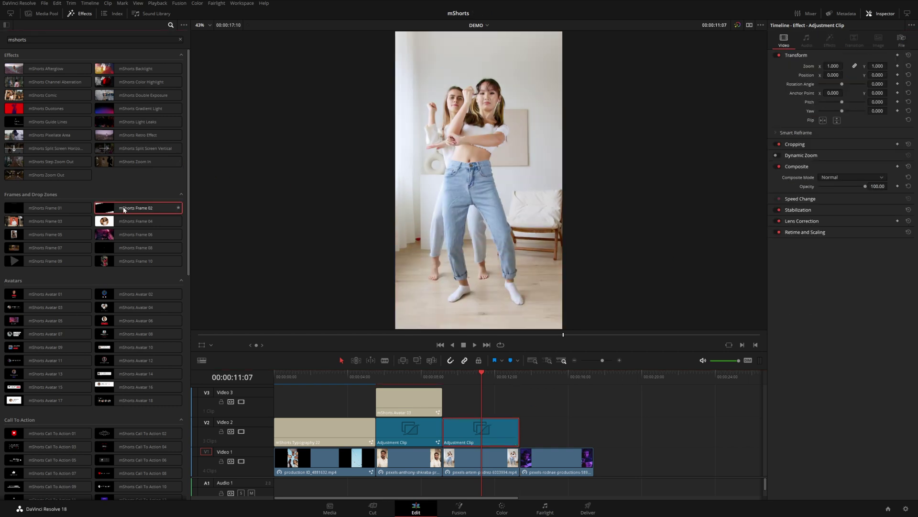
drag(123, 207, 452, 391)
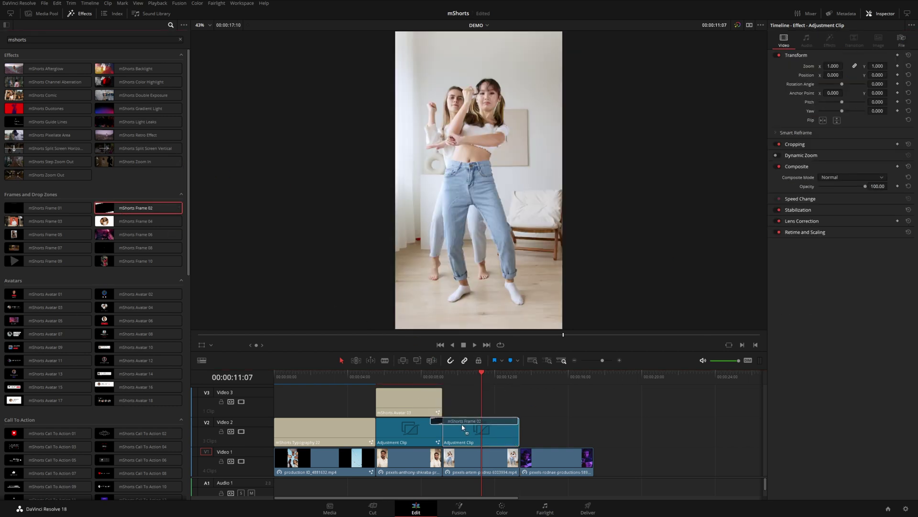
click(443, 373)
key(space)
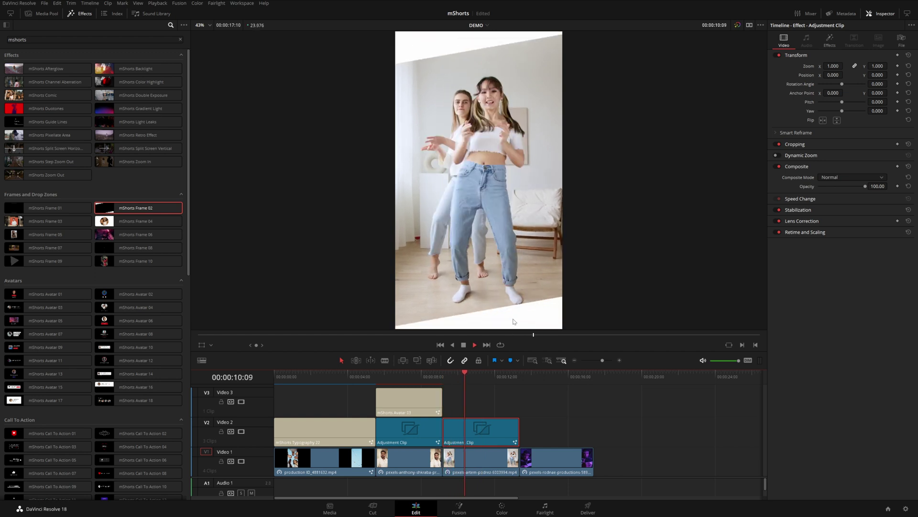
click(444, 376)
key(space)
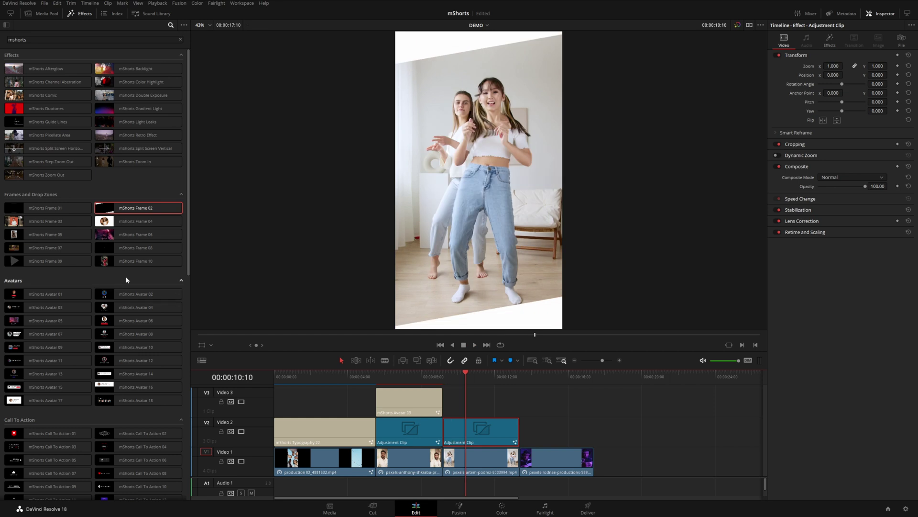
- Add Call To Action 15 on V3 and trim its end to match the adjustment clip
scroll(127, 280, down, 5)
scroll(127, 280, down, 3)
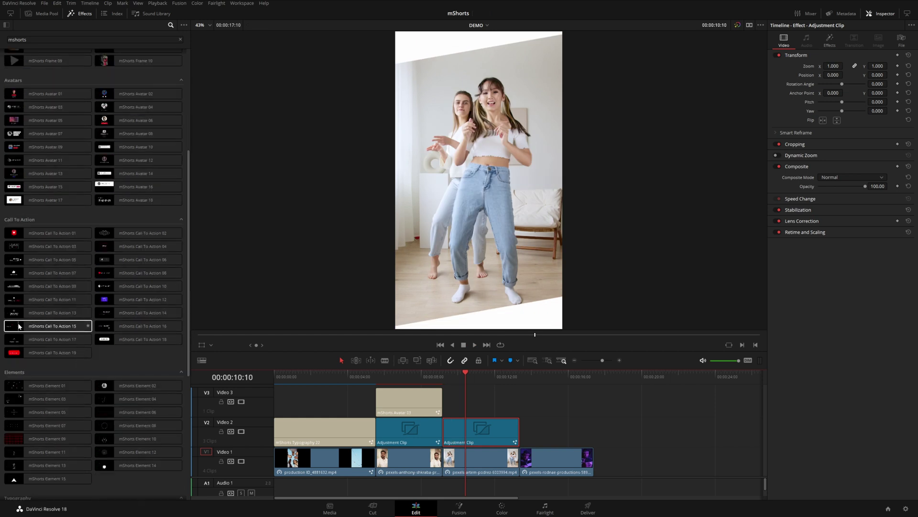
drag(416, 380, 481, 405)
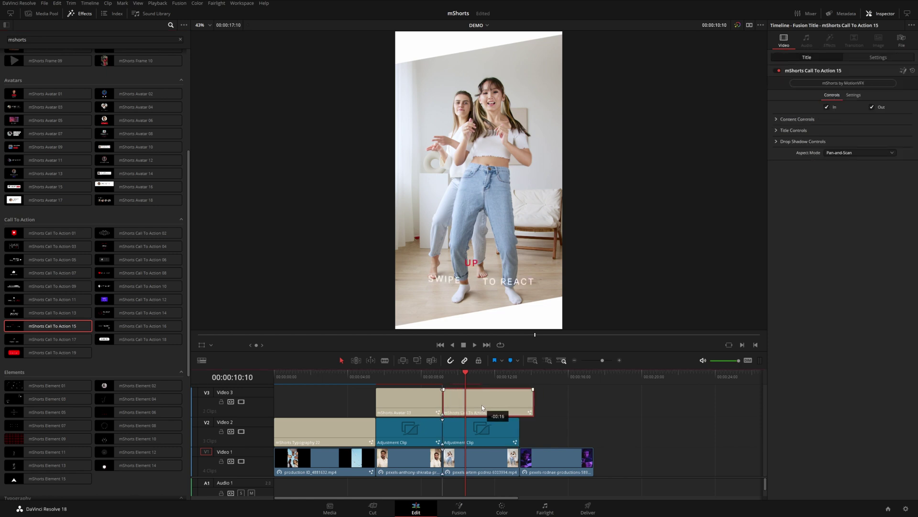
key(space)
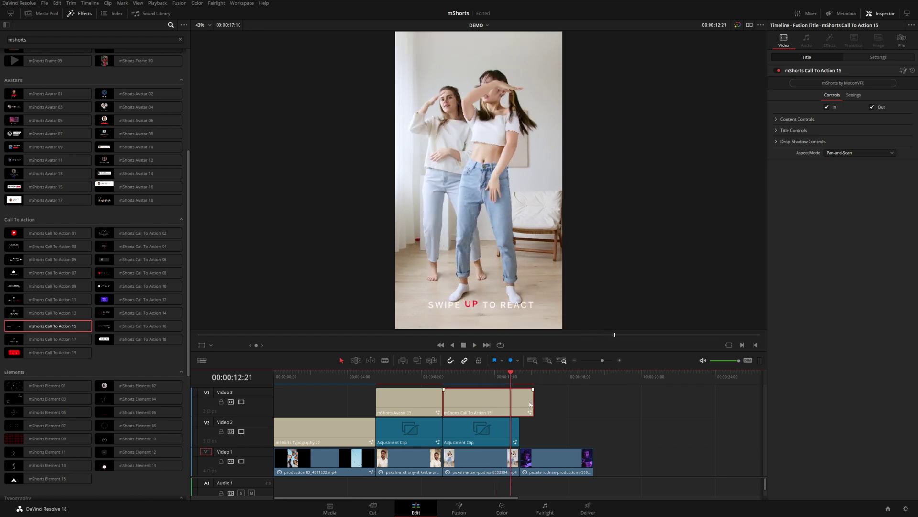
drag(533, 402, 519, 403)
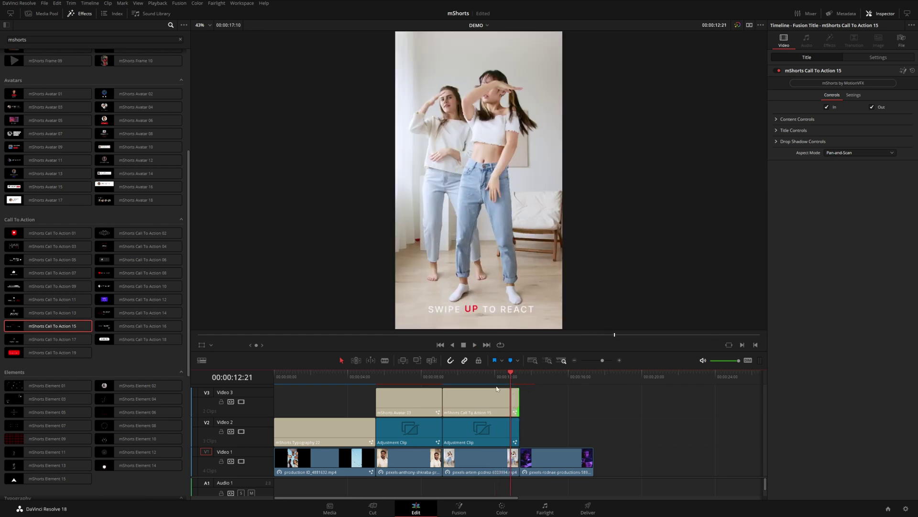
key(space)
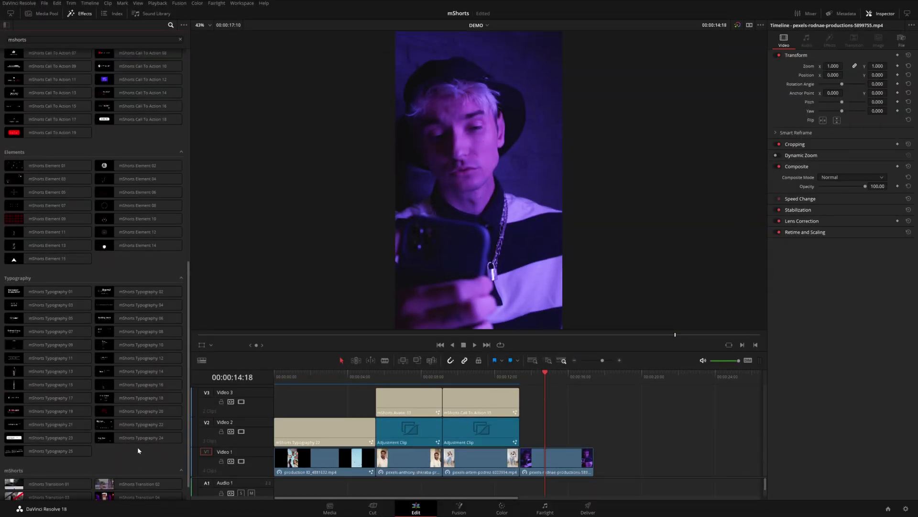
- Add mShorts Typography 25 on V3 over the final clip, preview it, then drop Element 06 on V2
mouse_move(51, 451)
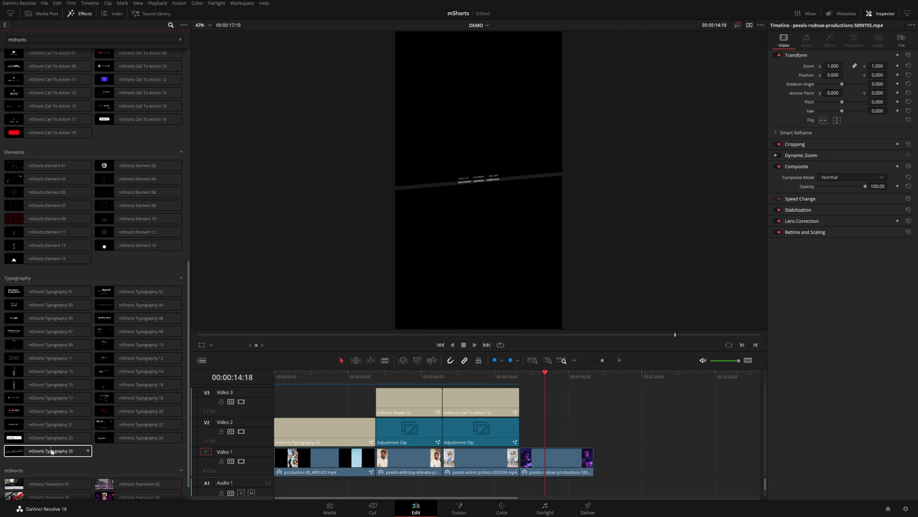
drag(21, 454, 534, 410)
click(539, 409)
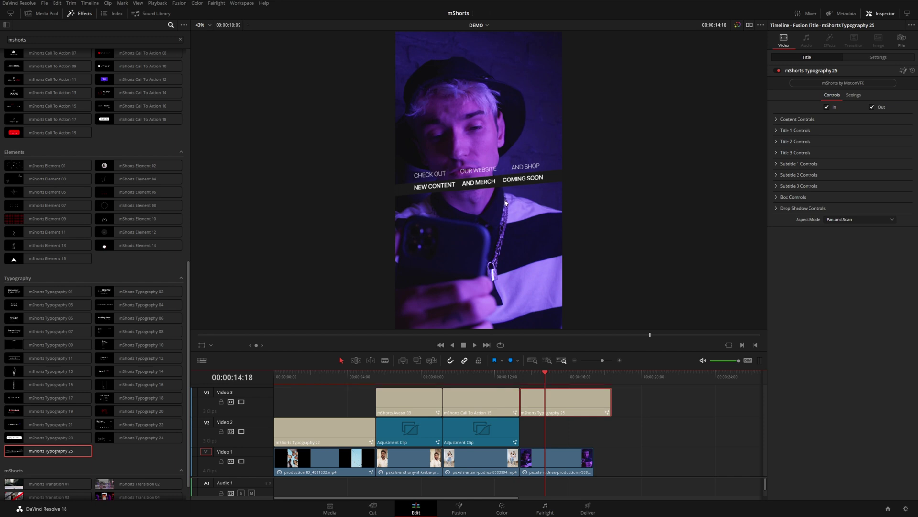
key(space)
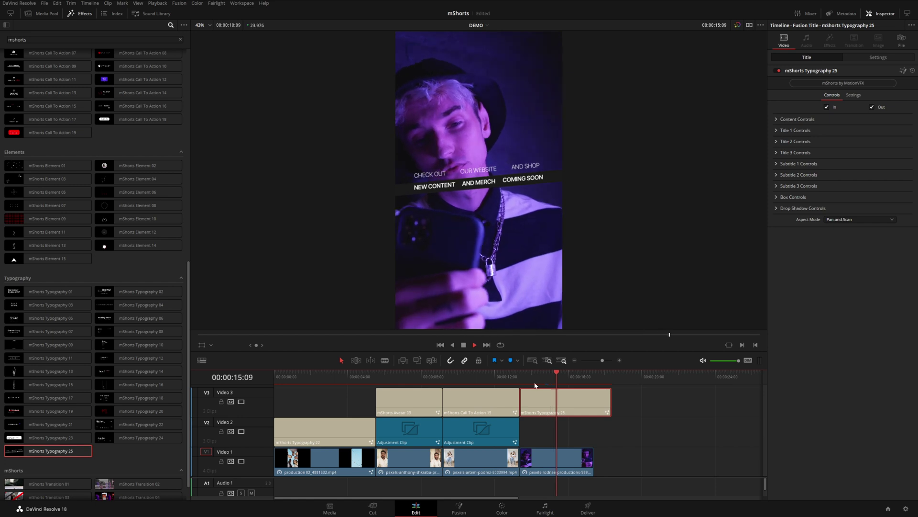
click(519, 376)
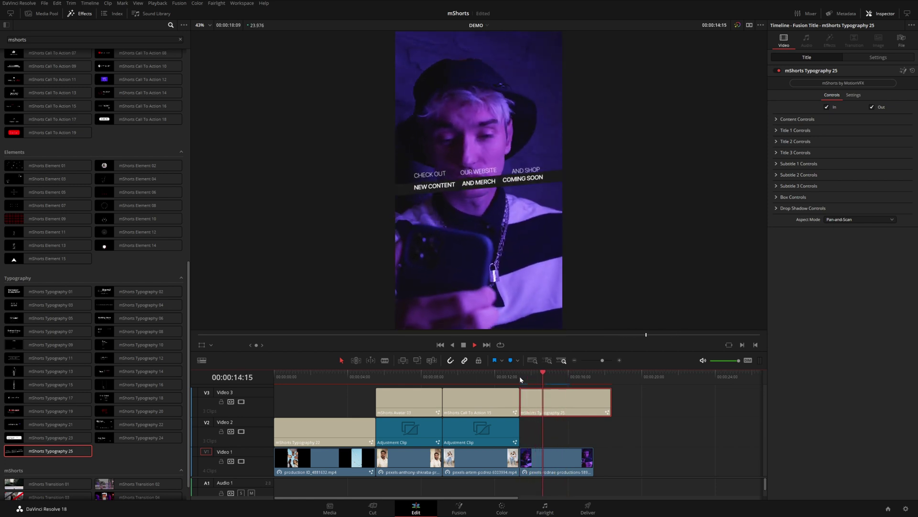
key(space)
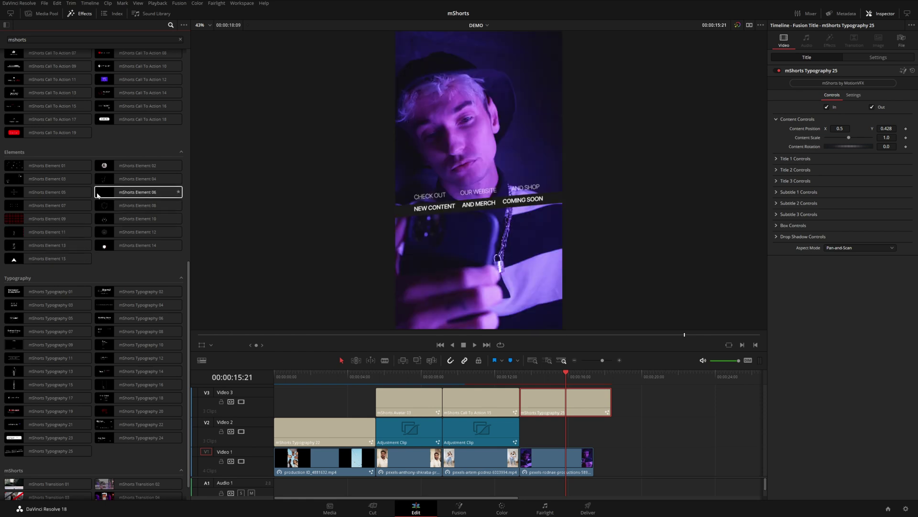
drag(108, 195, 557, 435)
- Butt the Element 06 arrows against the adjustment clip and preview them over the final clip
click(527, 374)
click(521, 375)
key(space)
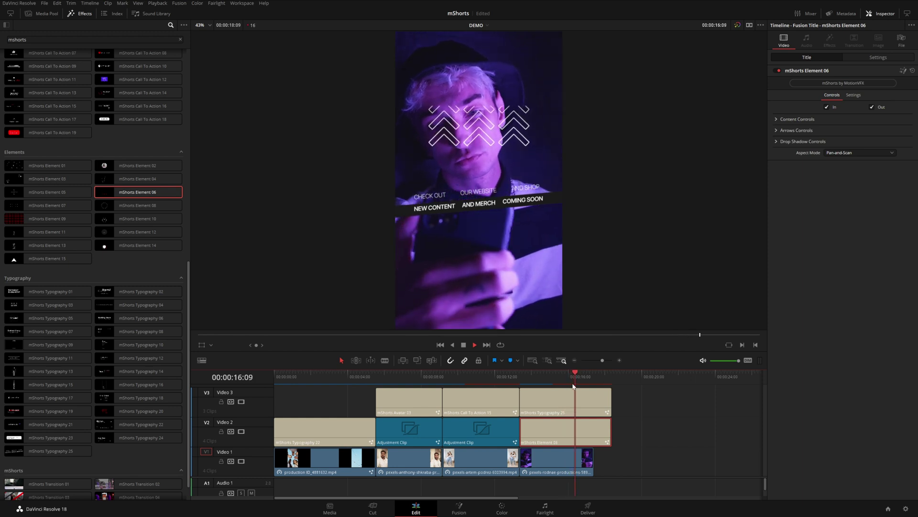
key(space)
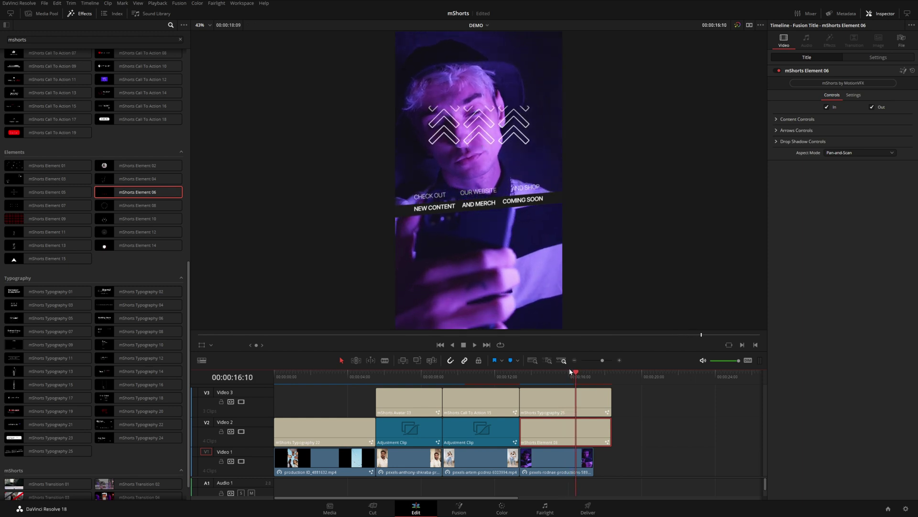
- Lower Element 06 Content Position Y to 0.166 so the arrows sit below the title, then replay
click(775, 119)
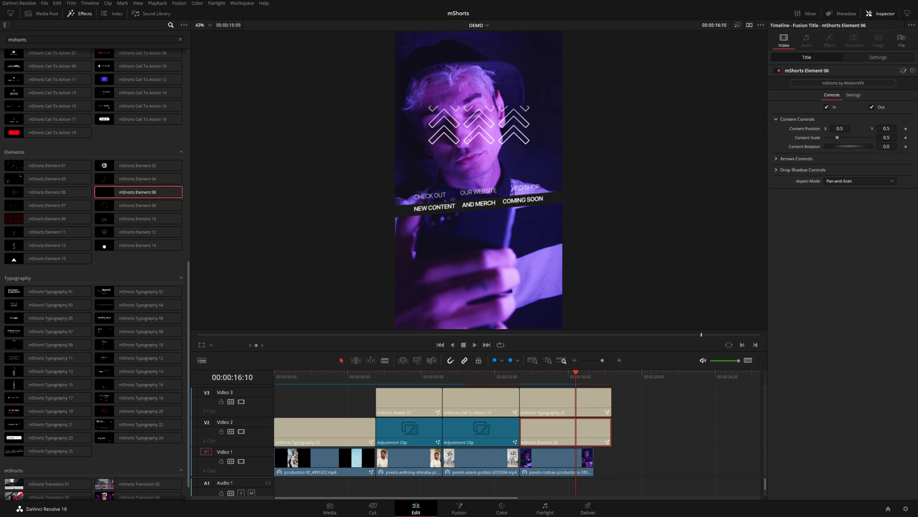
drag(887, 128, 865, 128)
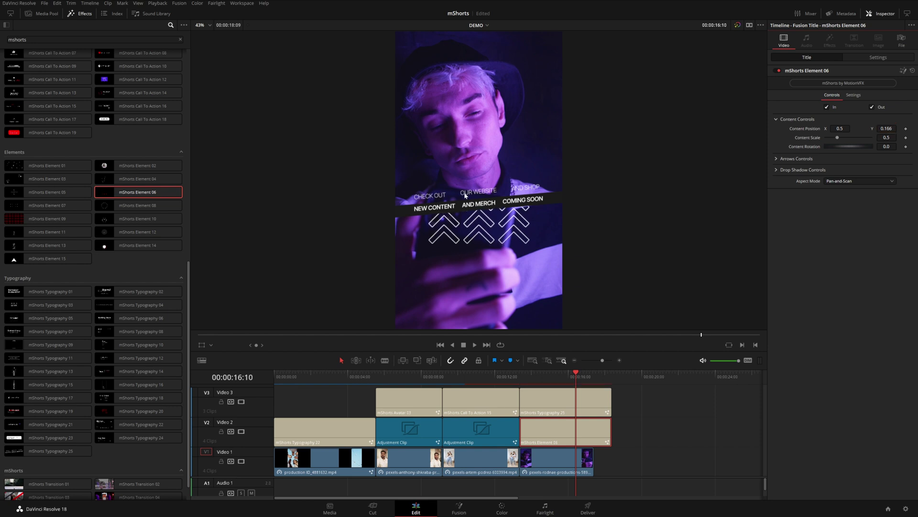
click(516, 383)
key(space)
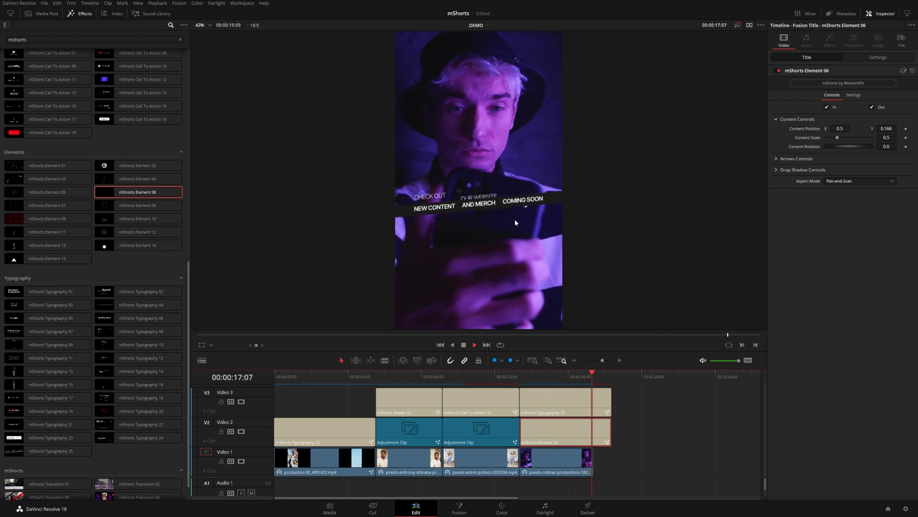
click(520, 377)
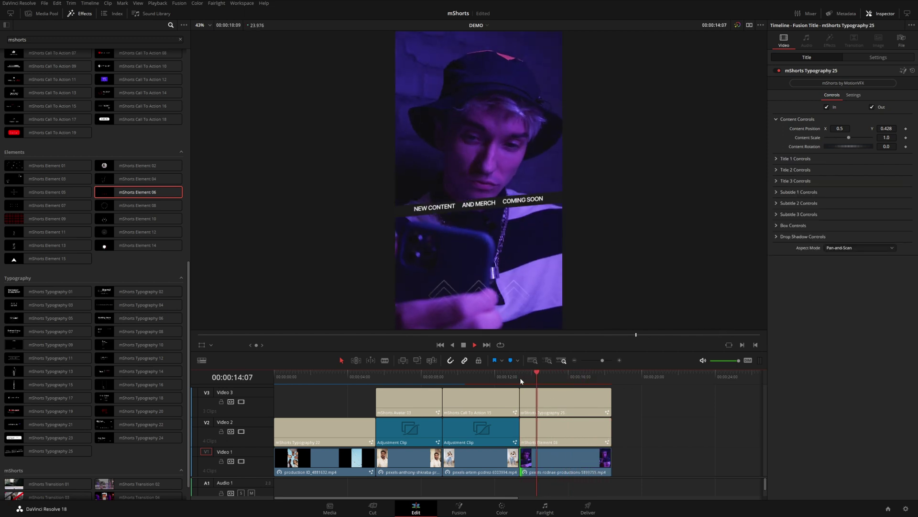